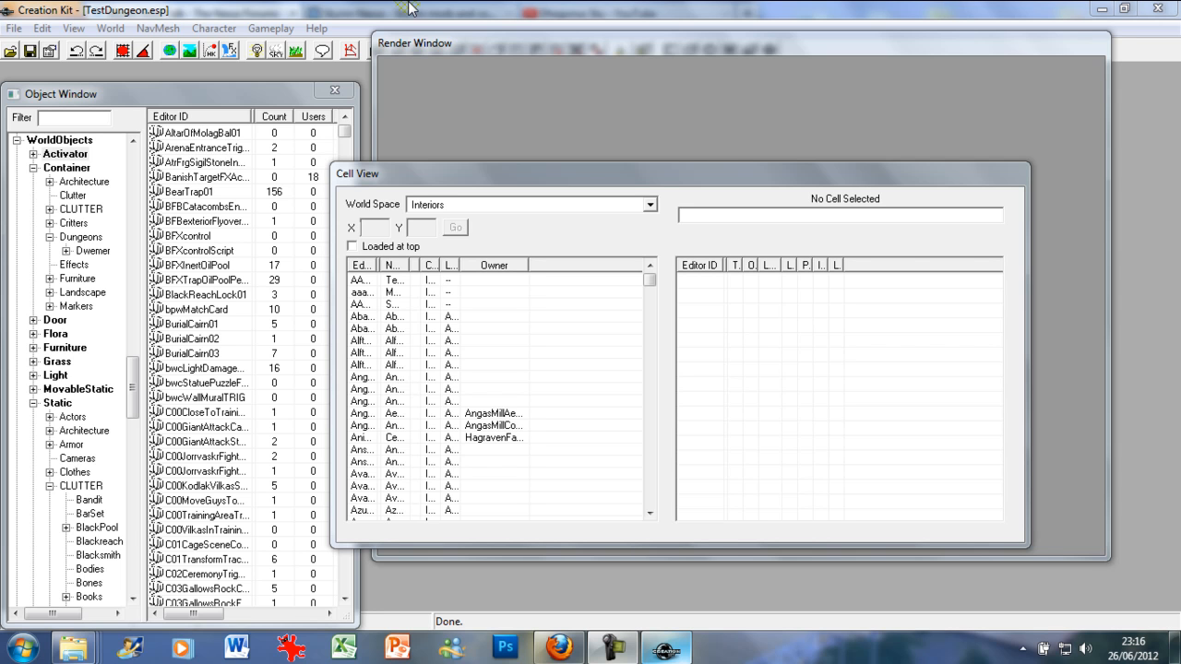
Step: Examine the plugin and master data files, including the TestDungeon.esp entry and its status, and close the list
click(14, 28)
click(100, 149)
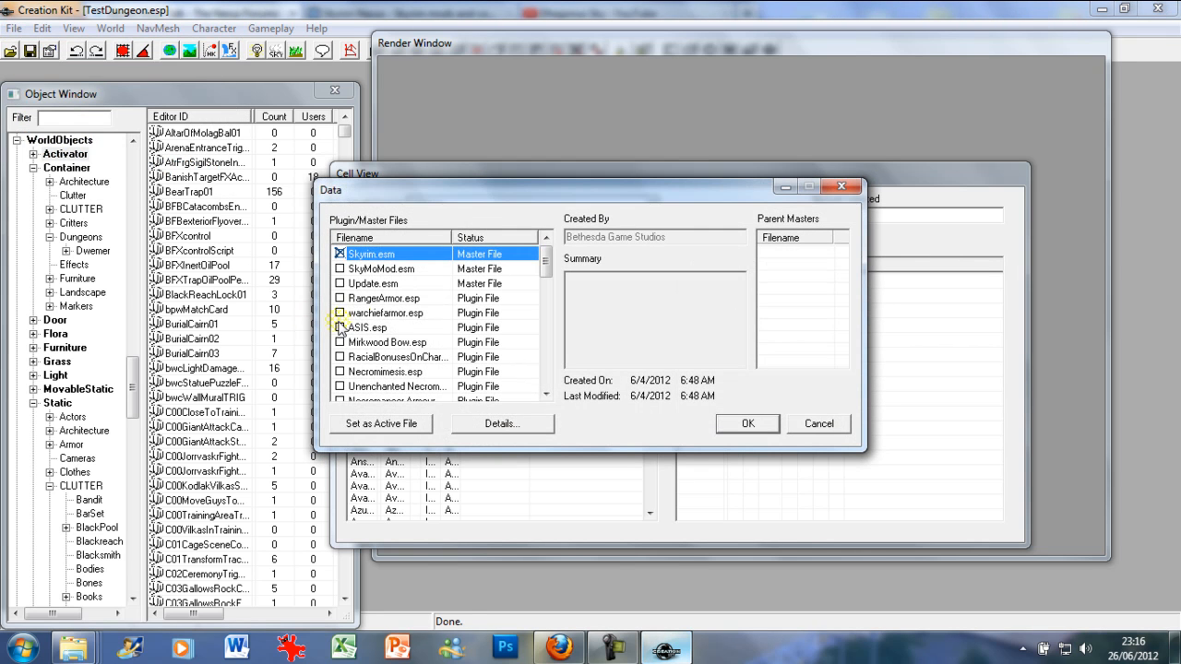
drag(546, 267, 546, 369)
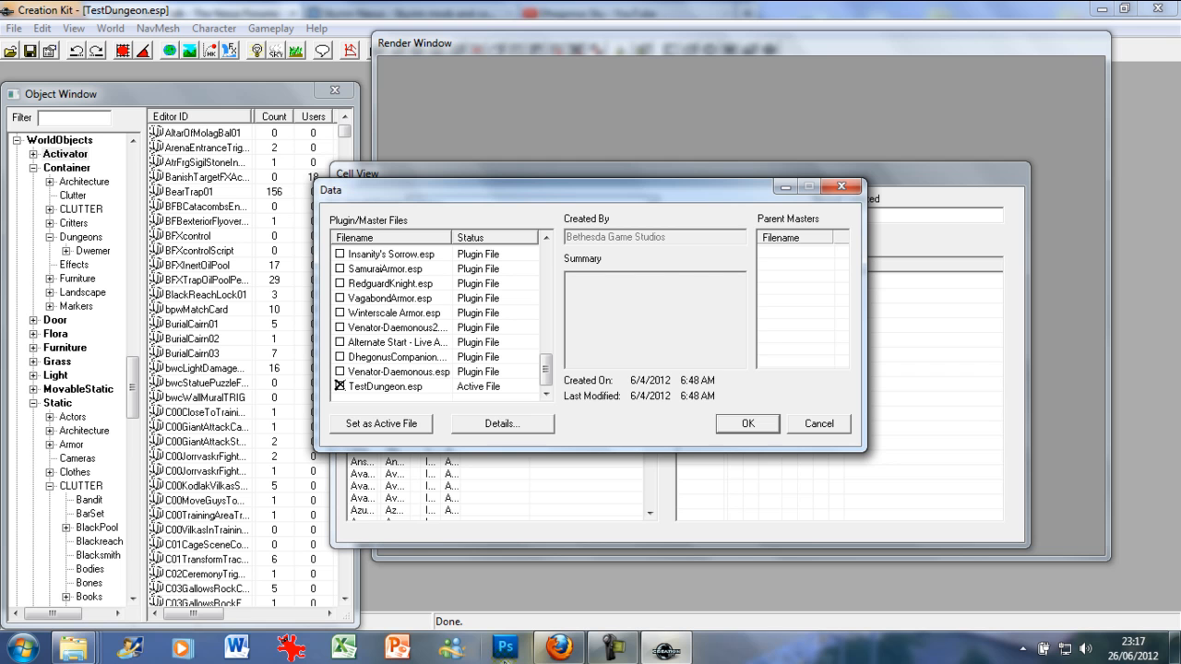
click(349, 424)
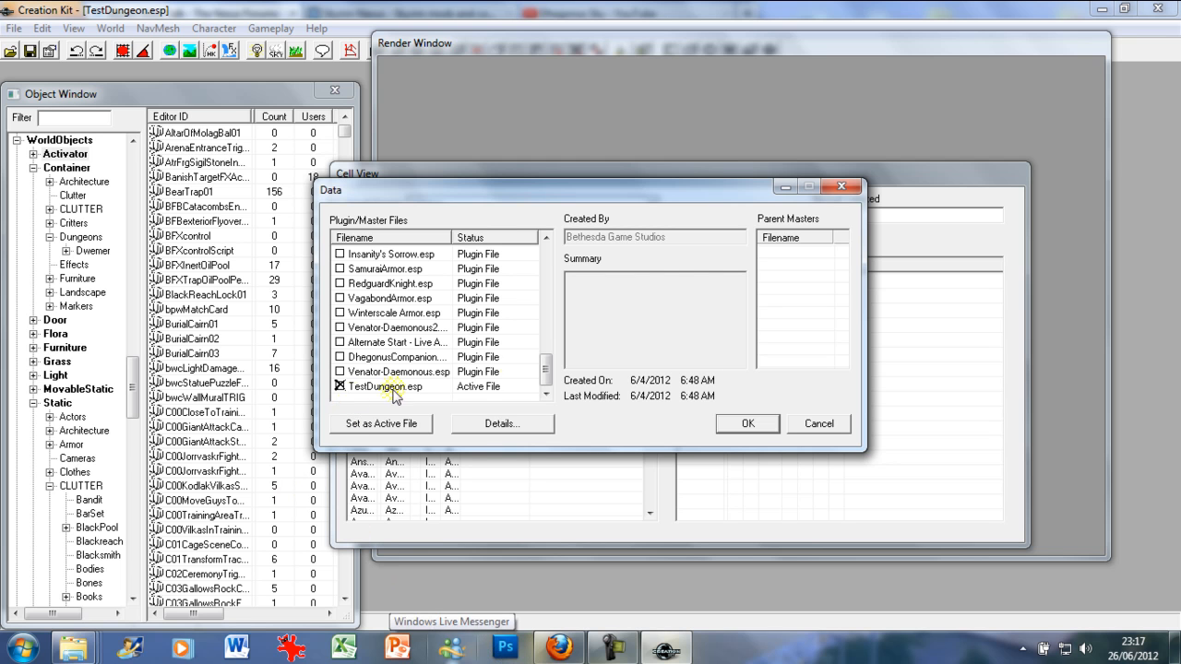
click(839, 188)
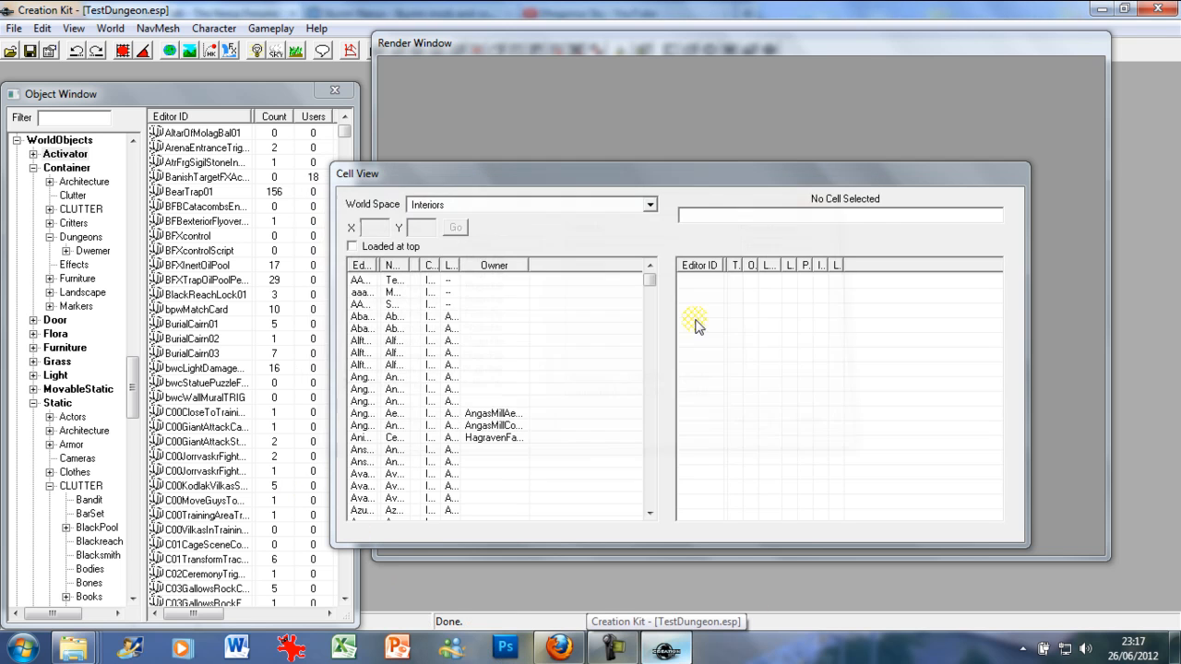
Step: Select the AAATestDungeon interior cell in the Cell View to list its objects
click(298, 229)
click(362, 304)
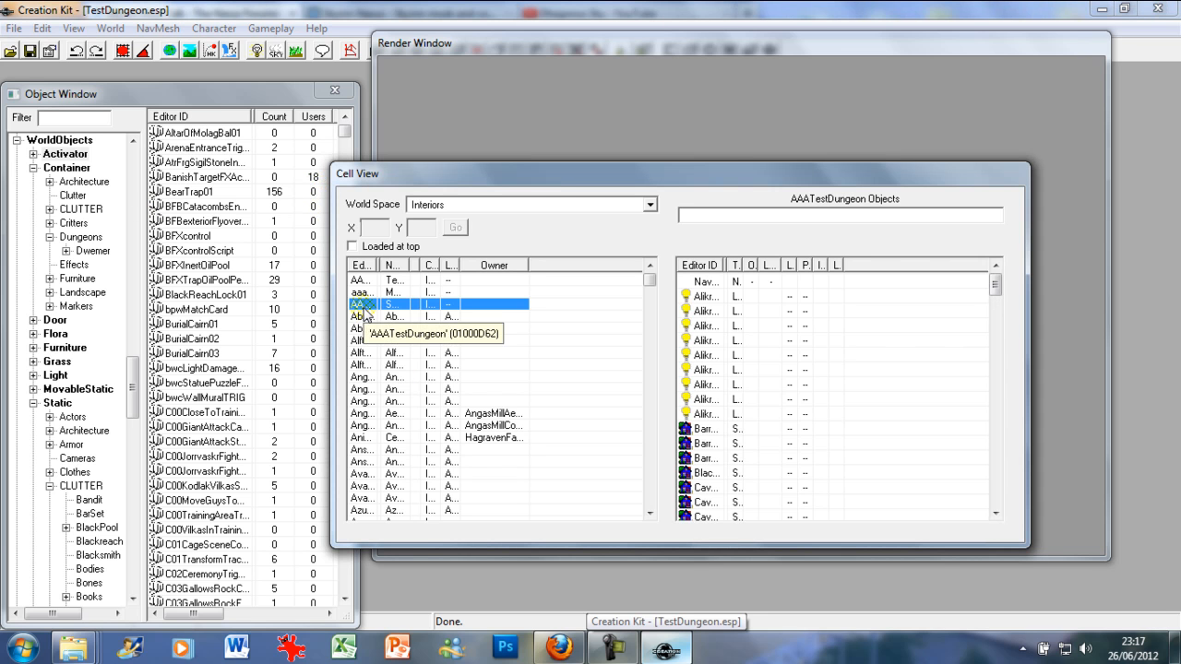
double_click(356, 307)
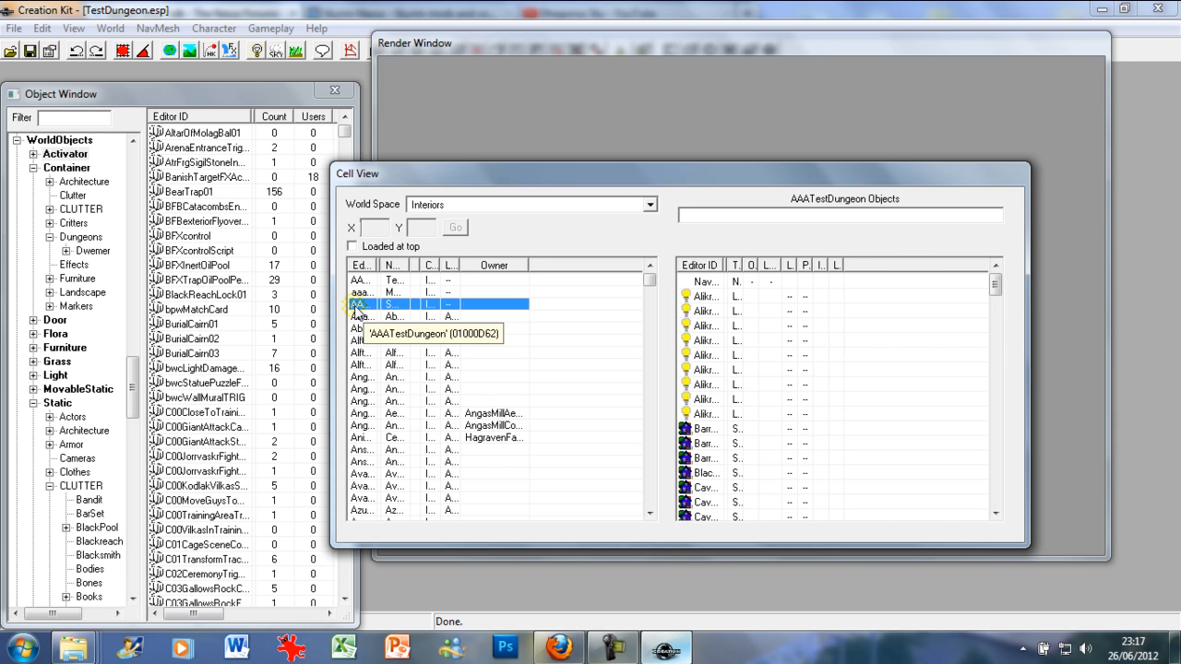
double_click(359, 313)
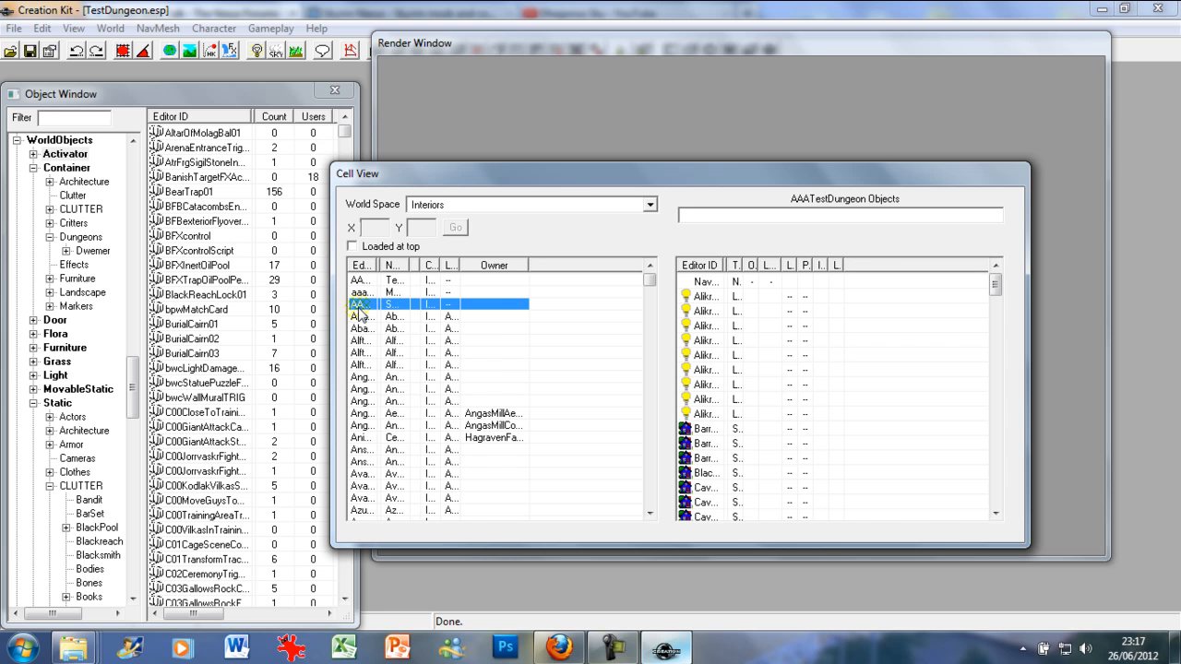
right_click(359, 313)
click(447, 339)
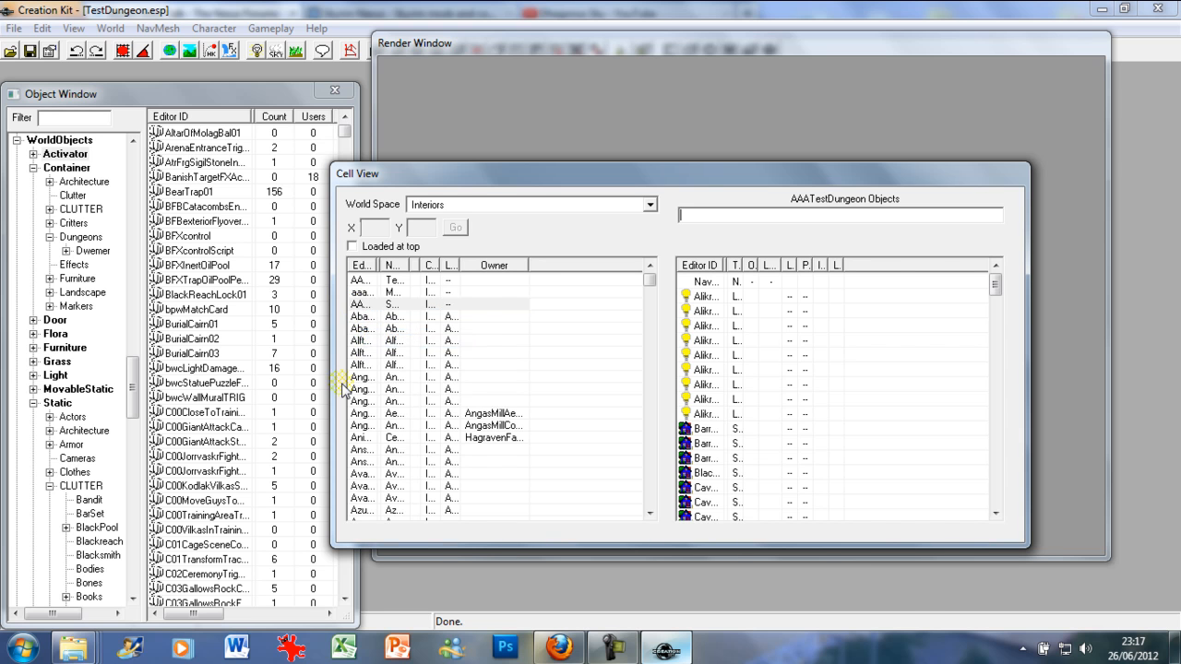
click(932, 178)
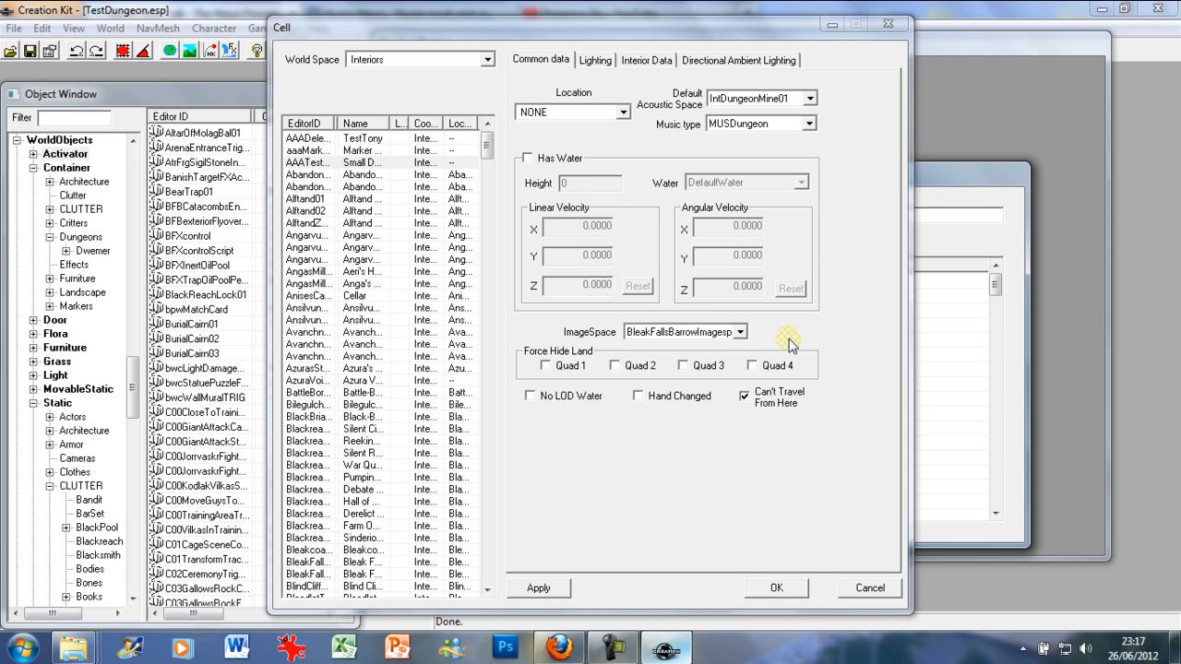
click(868, 588)
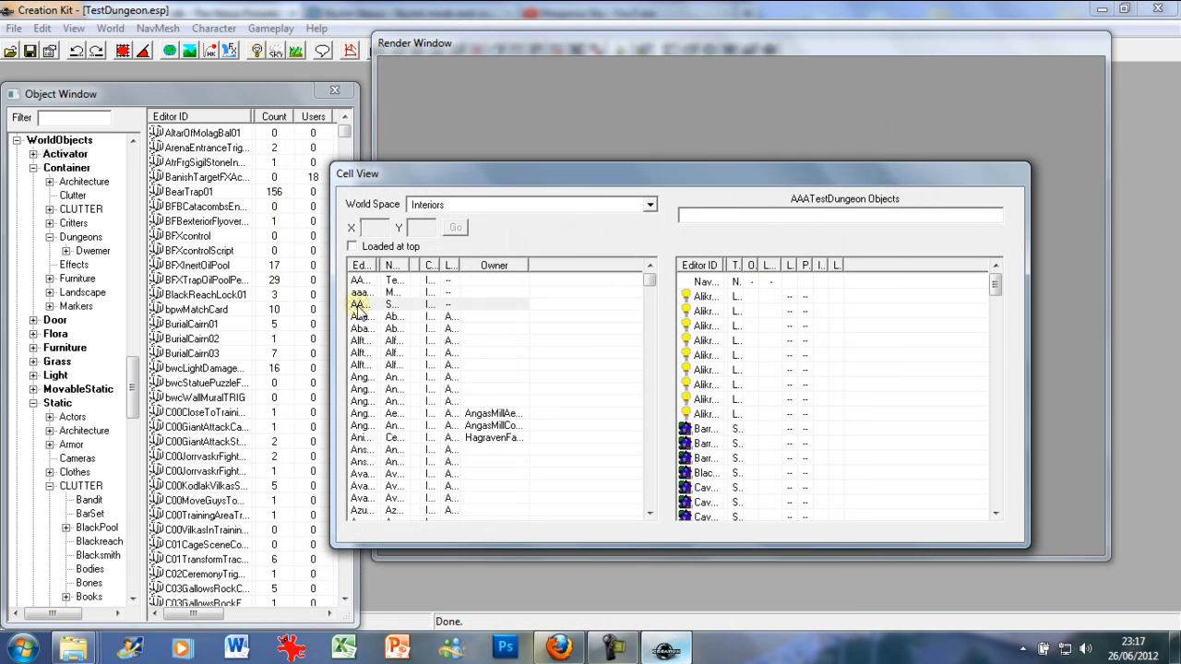
Step: Load the AAATestDungeon cell into the Render Window and open the cell's settings for editing
click(358, 305)
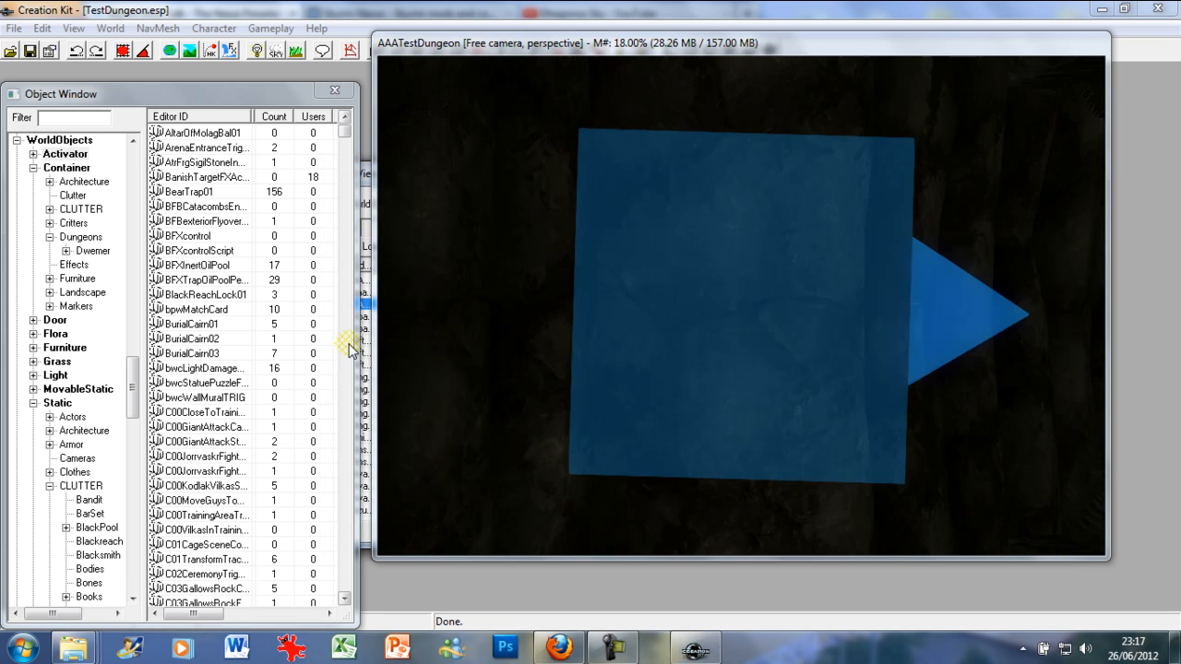
click(369, 190)
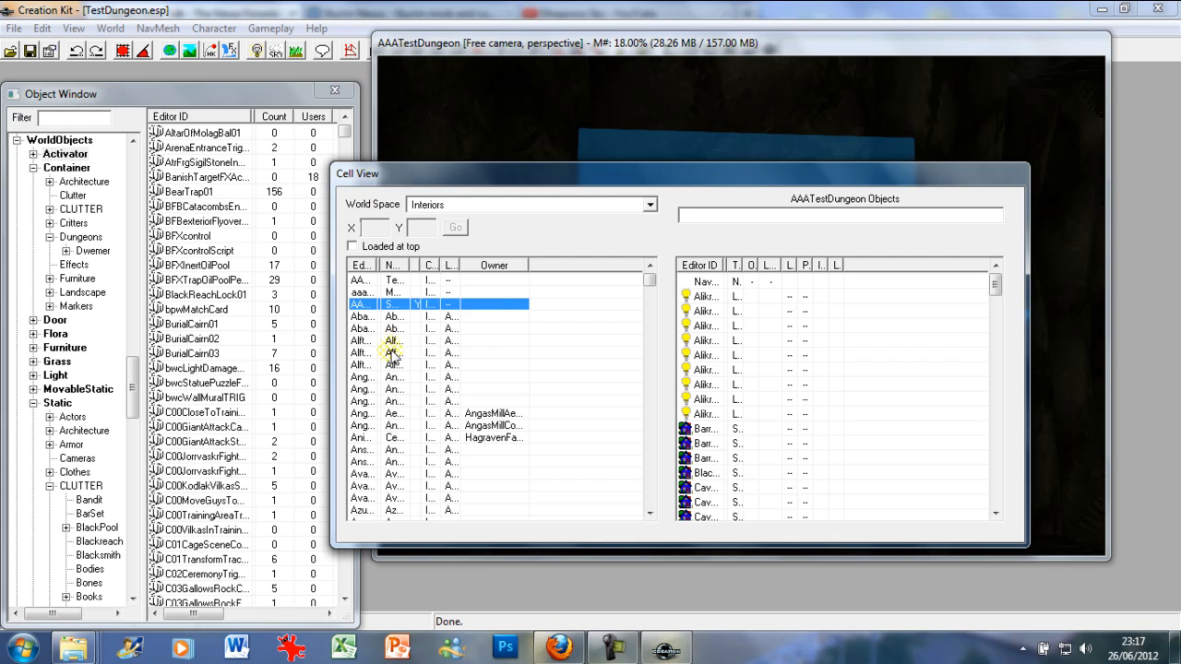
right_click(366, 305)
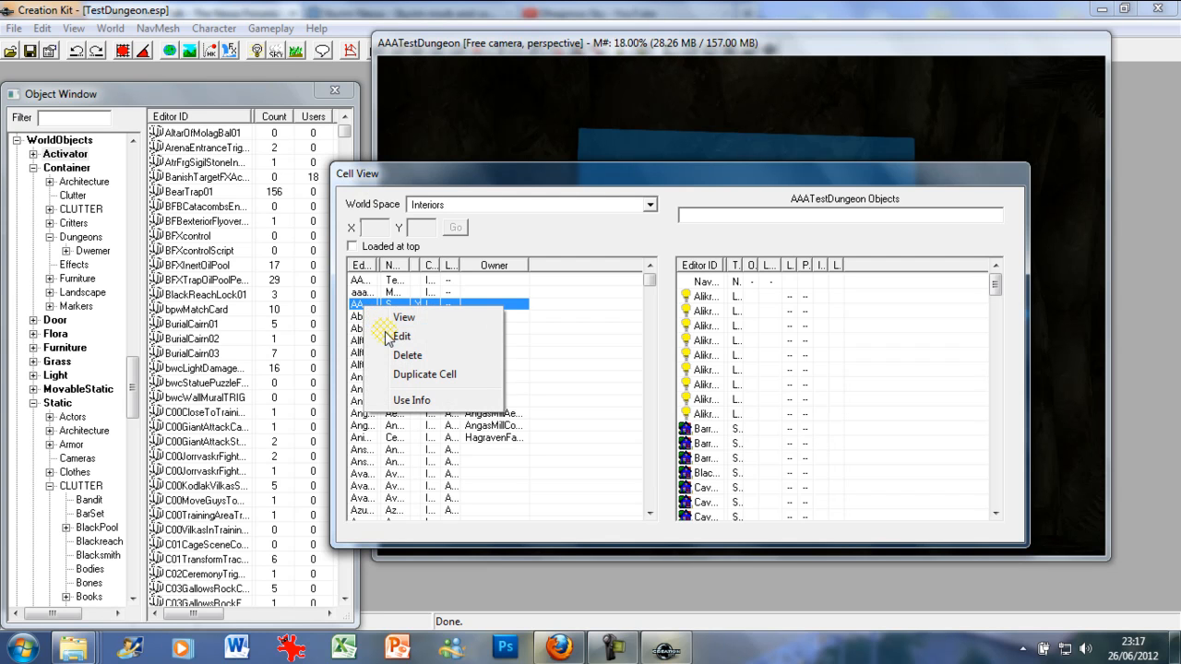
click(387, 337)
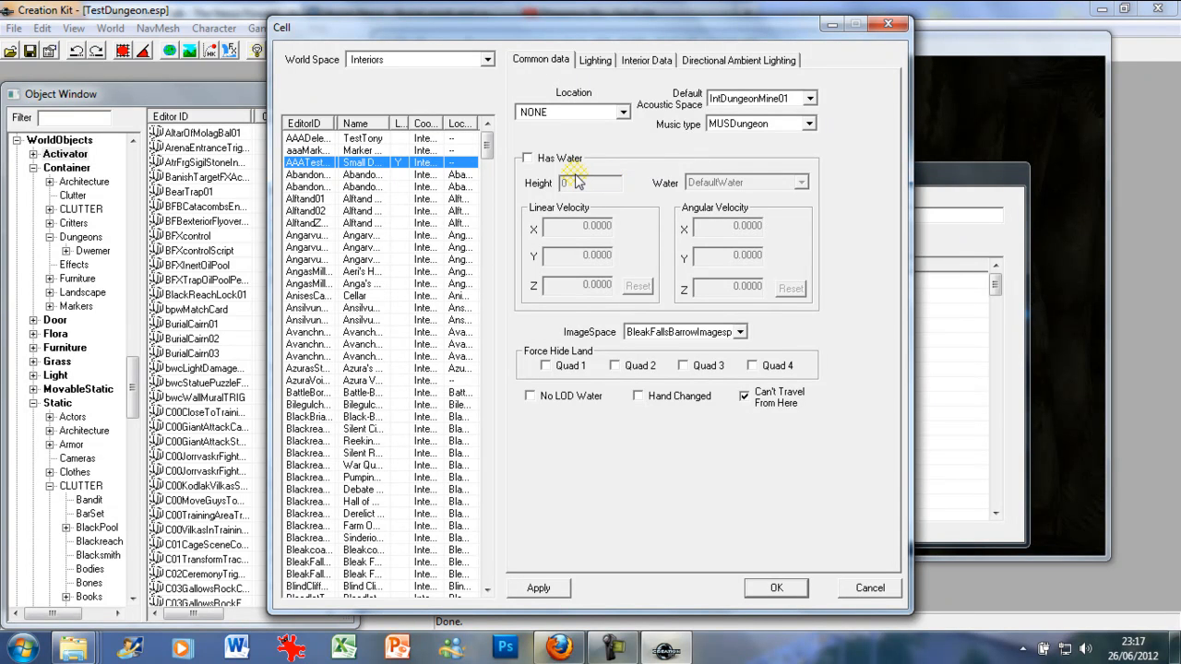
drag(562, 30, 409, 28)
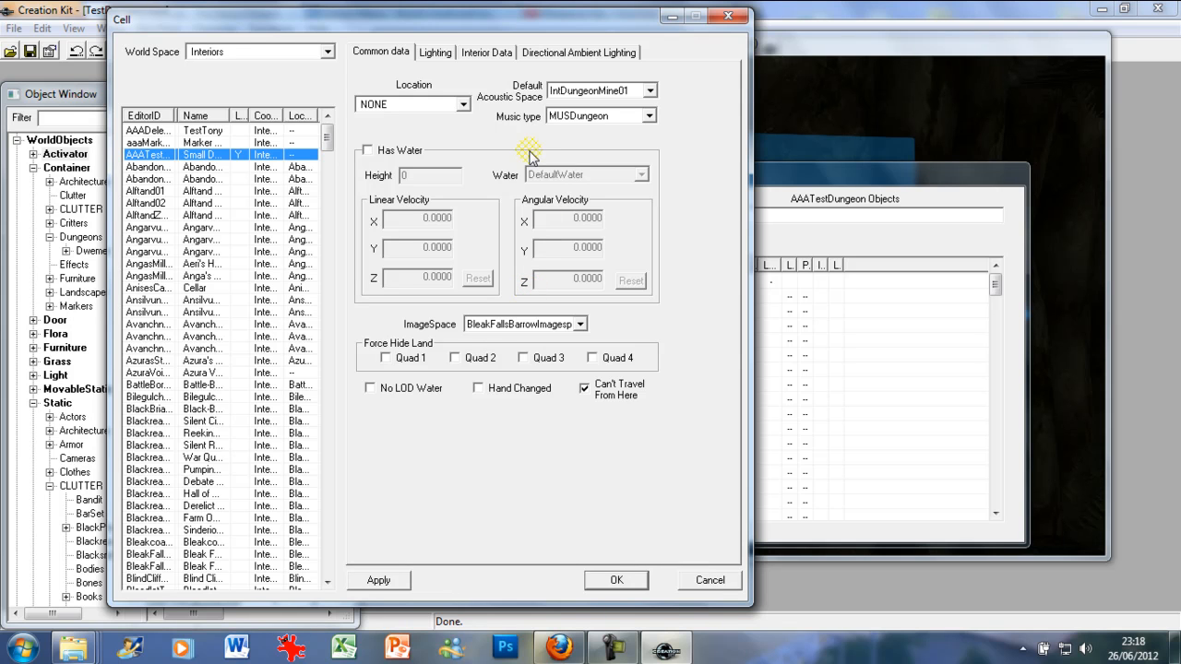
Step: Choose IntDungeonMine01 as the cell's default acoustic space
click(439, 56)
click(381, 52)
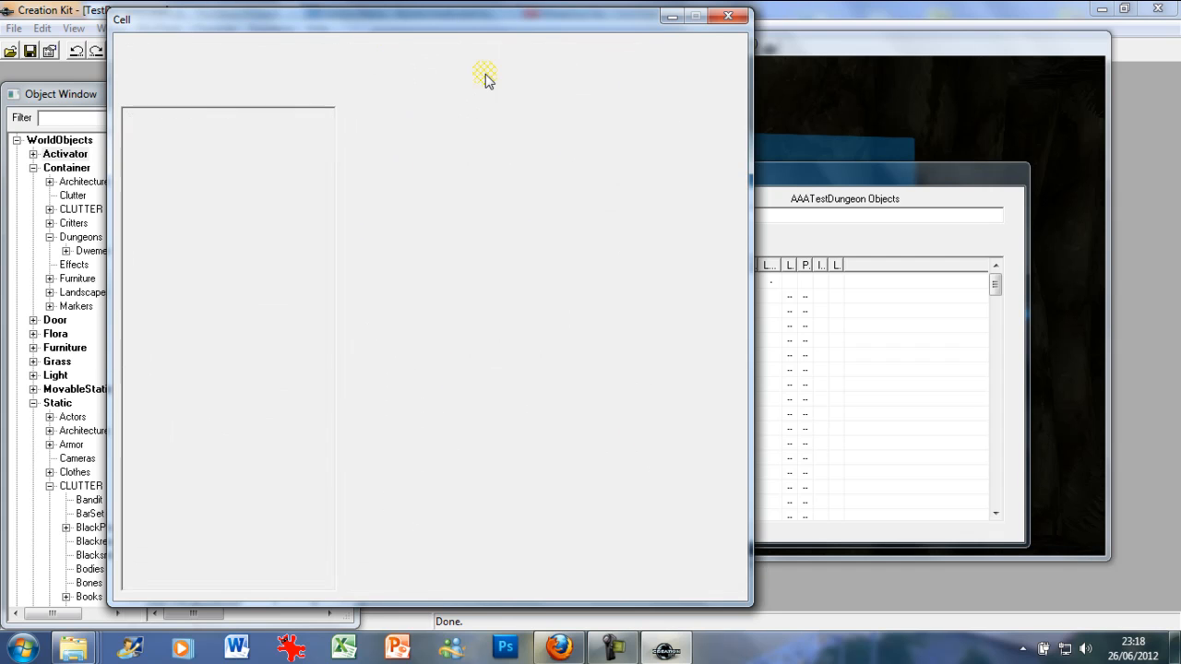
click(588, 95)
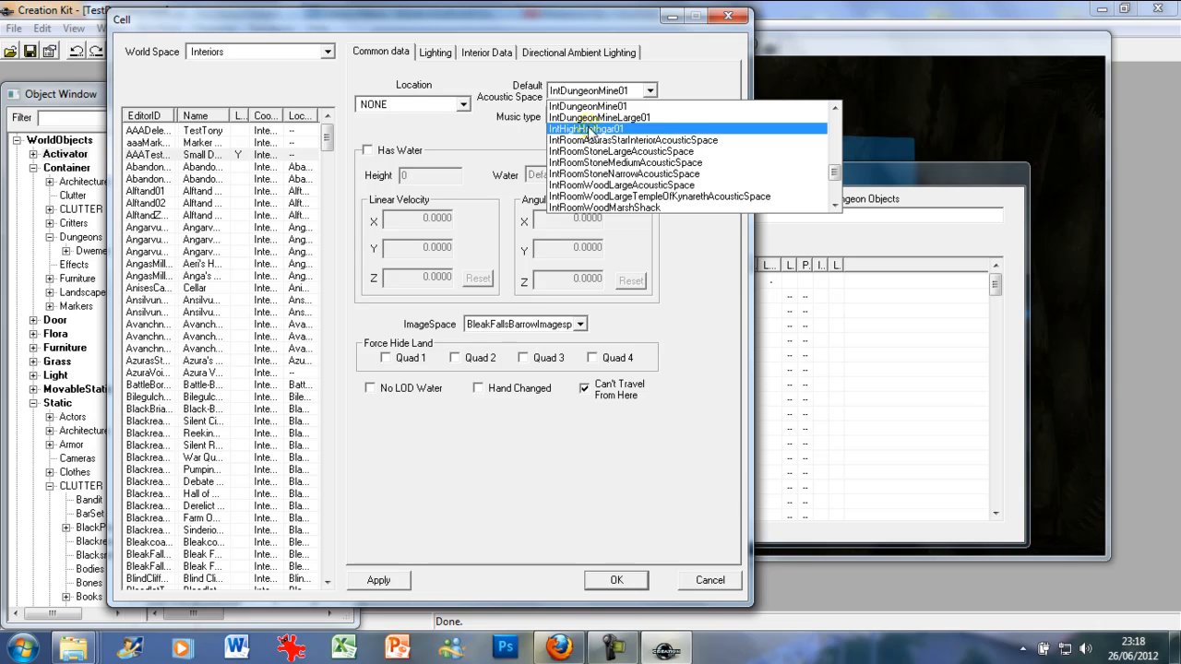
click(587, 107)
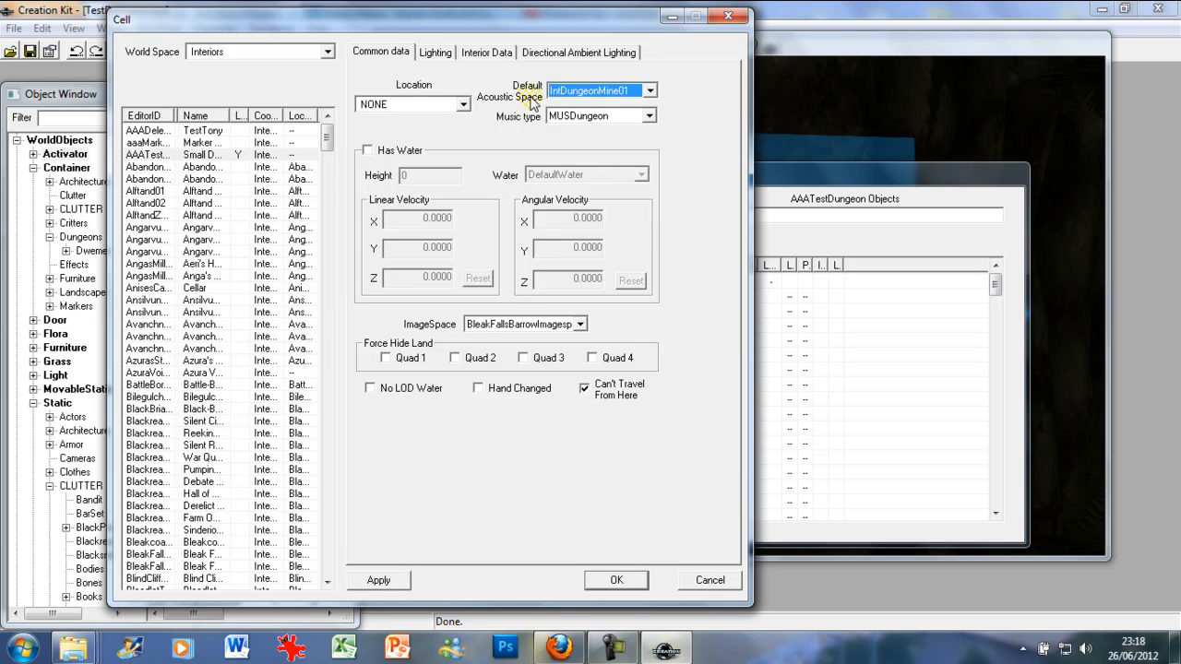
Step: Examine the cell's lighting template options, interior data and directional ambient lighting settings
click(434, 52)
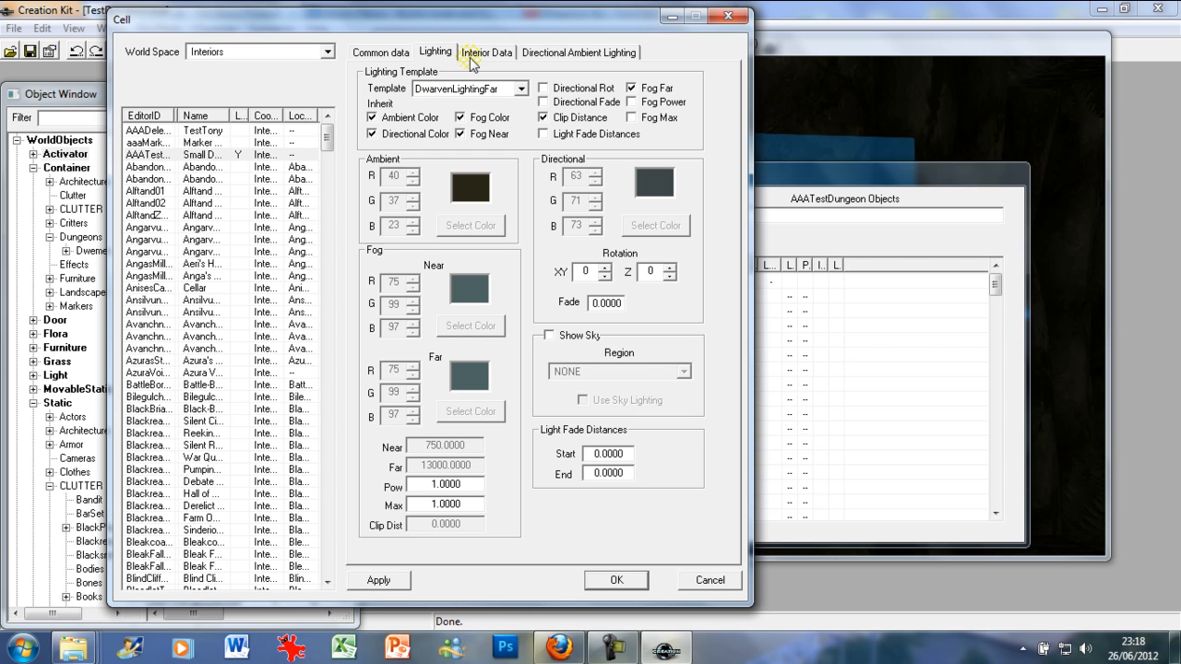
click(521, 90)
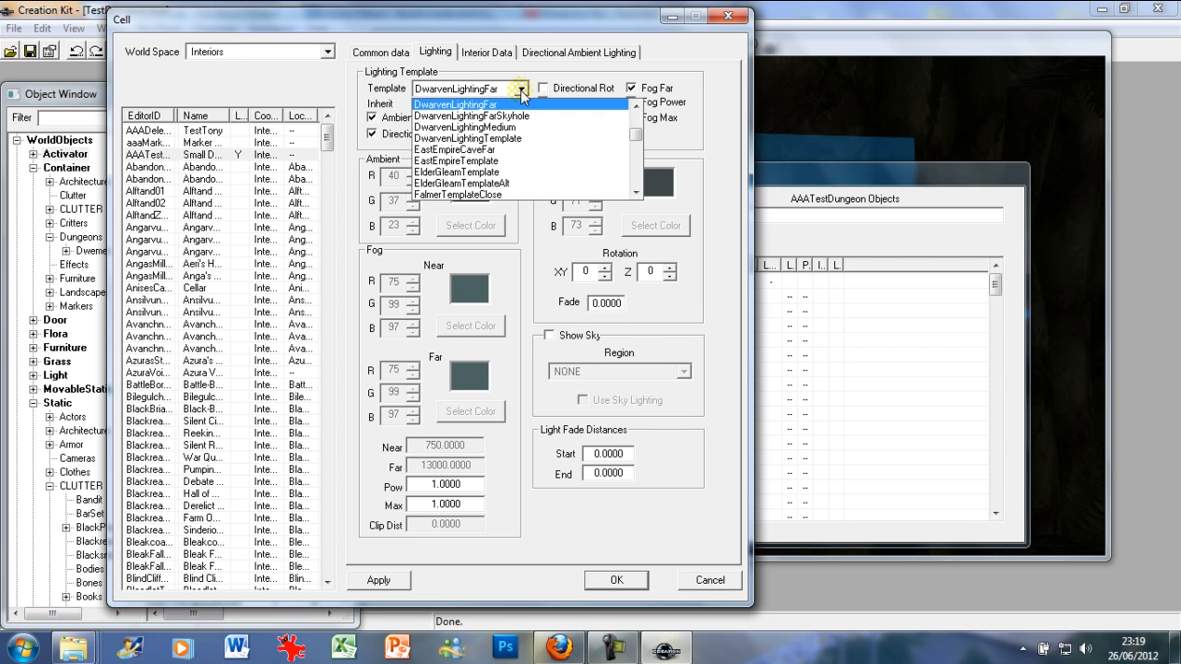
click(521, 90)
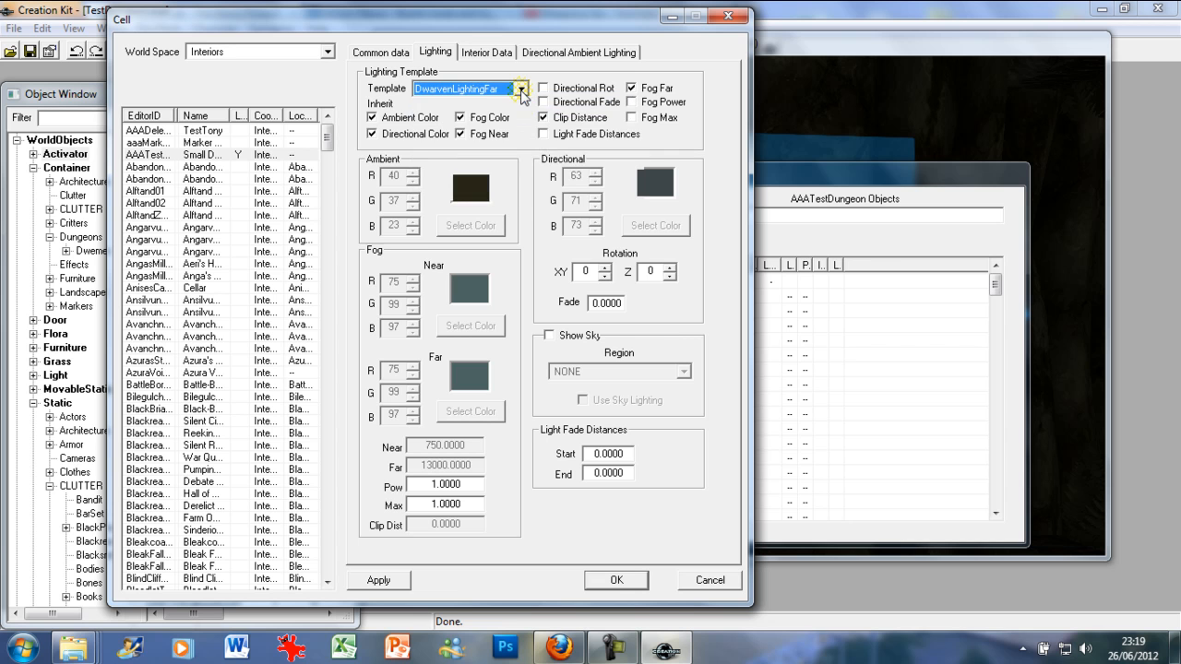
click(488, 54)
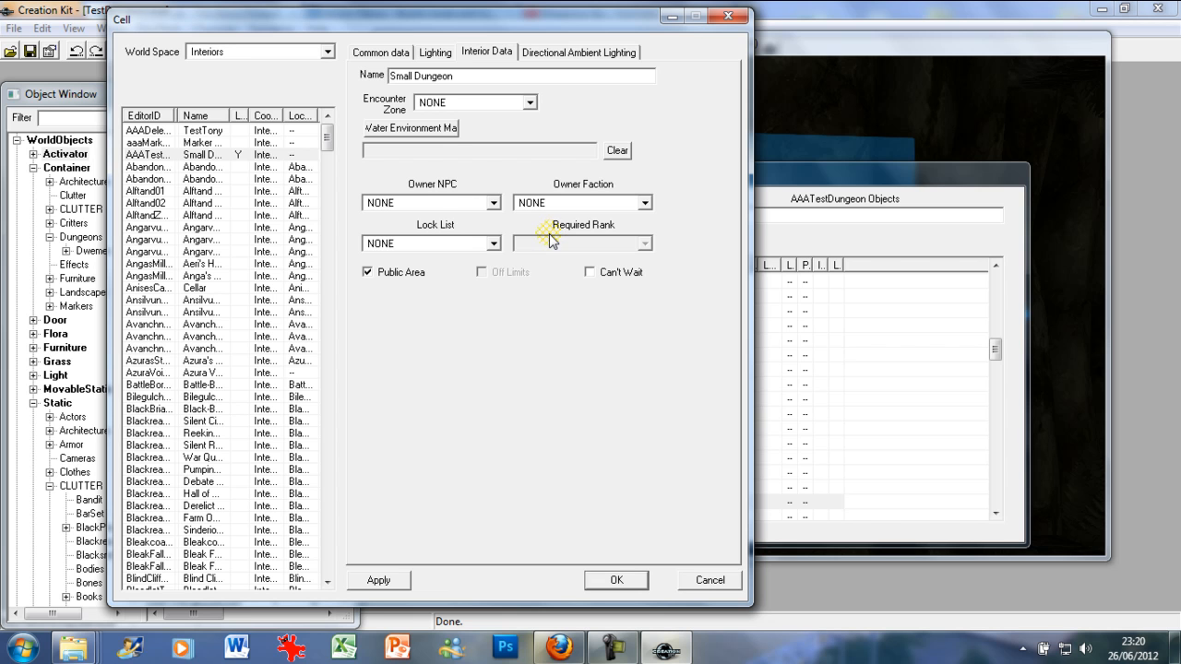
click(579, 52)
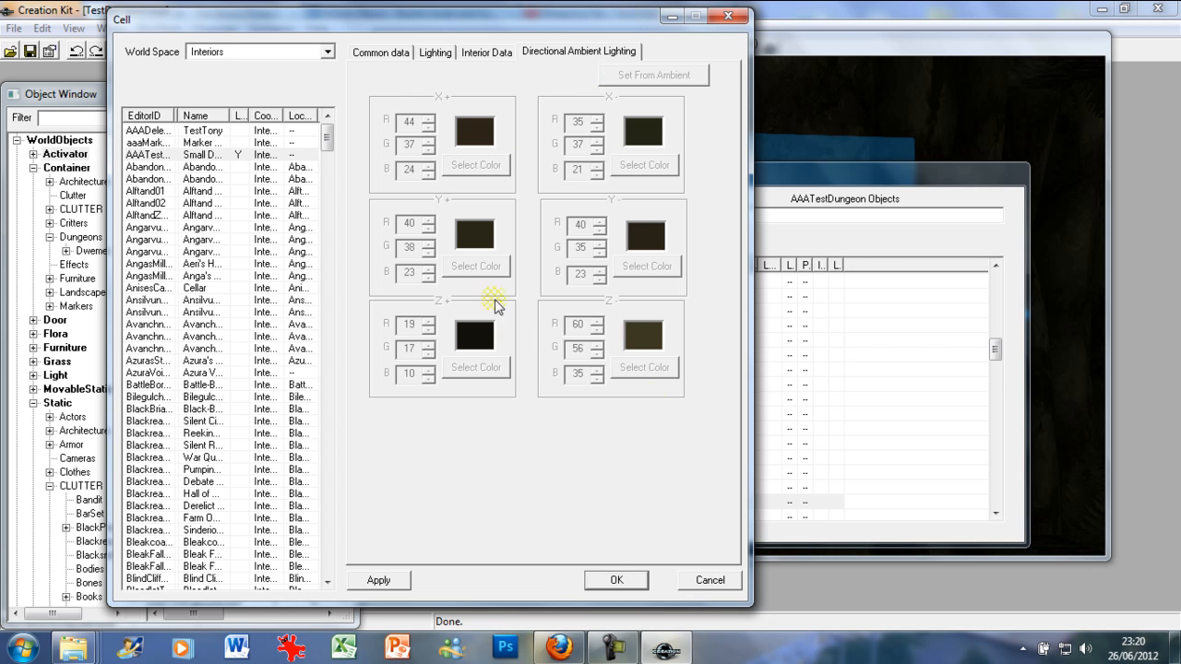
click(406, 54)
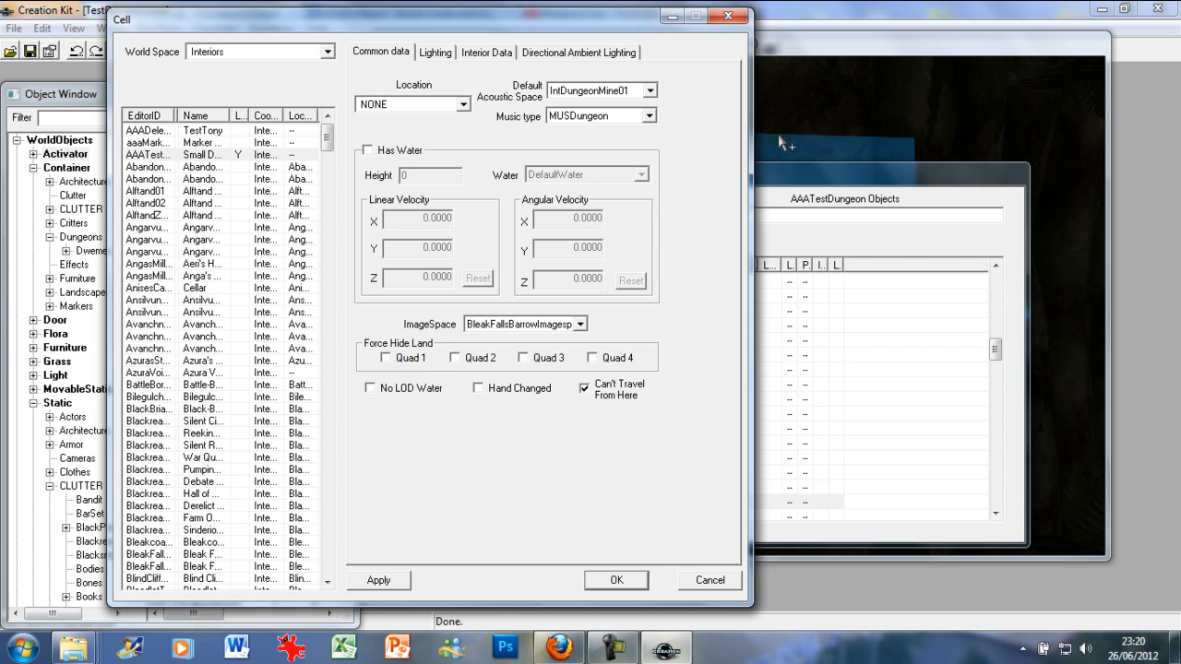
click(498, 53)
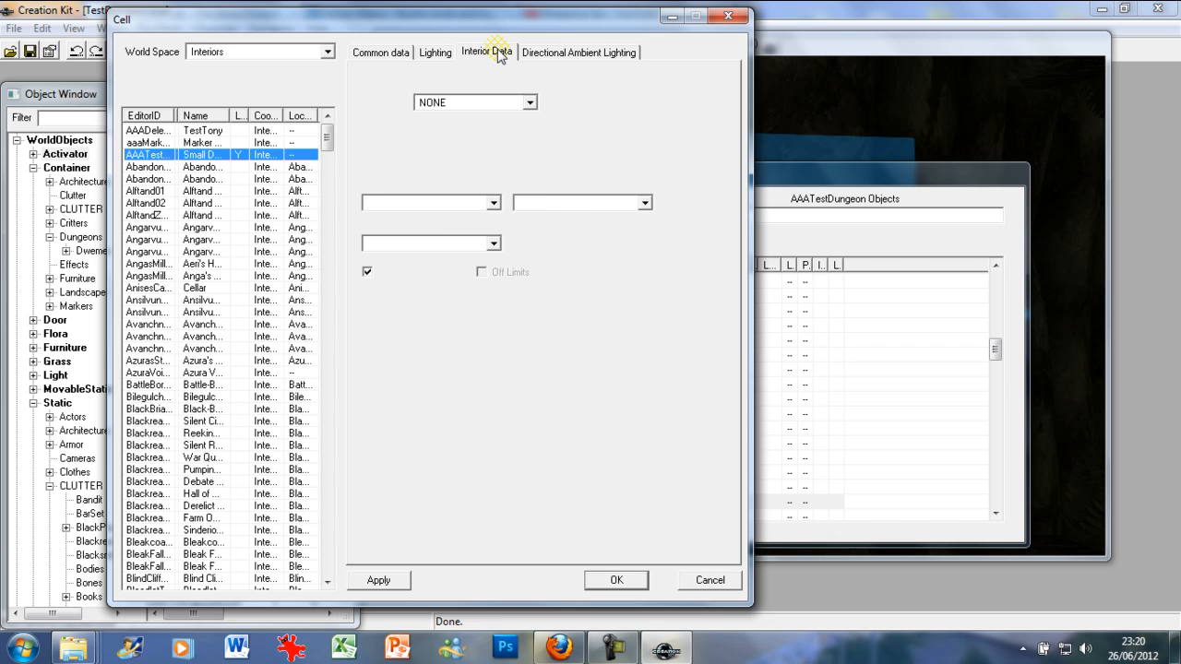
click(422, 54)
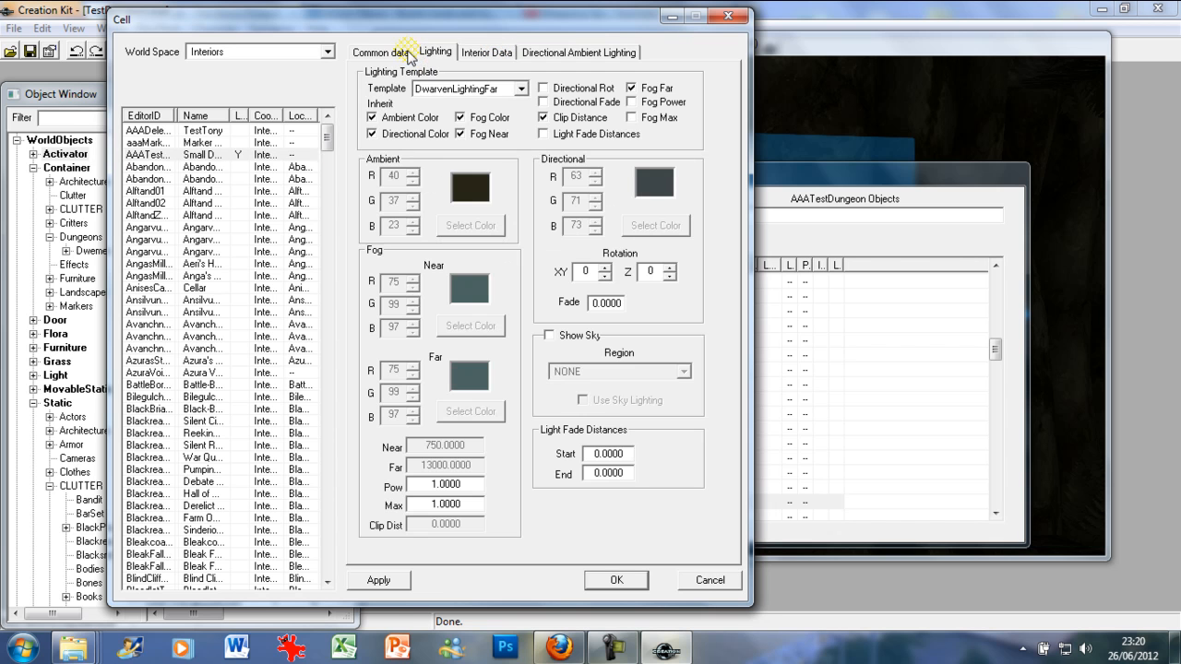
Step: Set the cell's ImageSpace to DwarvenImagespace01 and apply the change to the cell
click(382, 55)
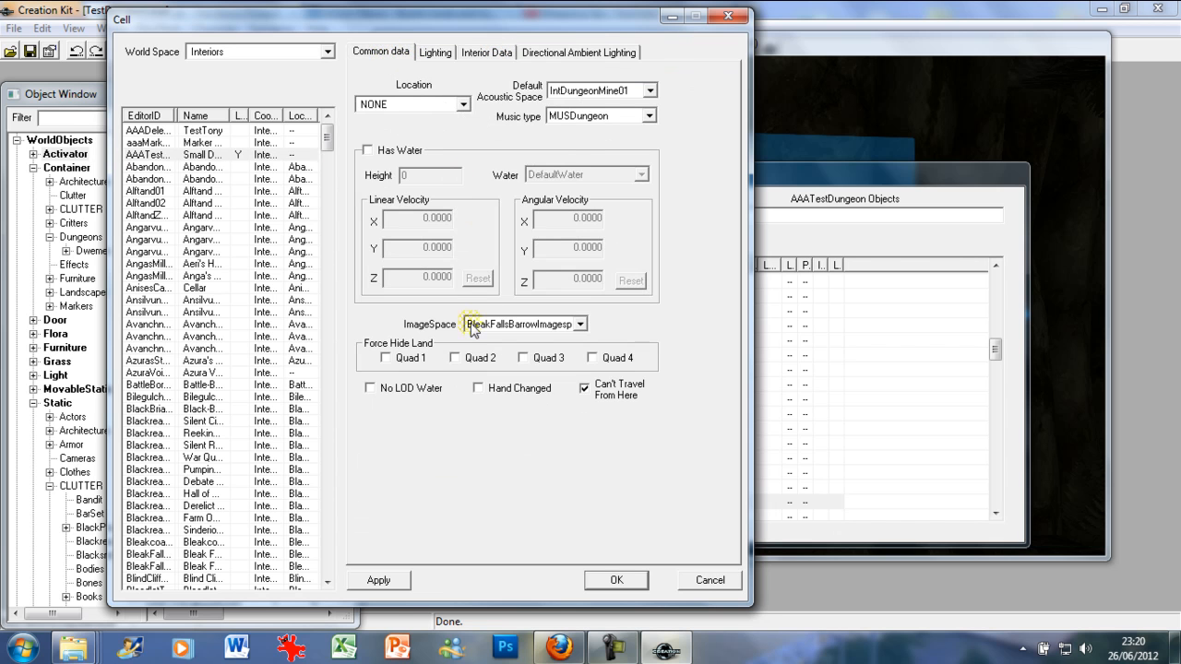
click(580, 324)
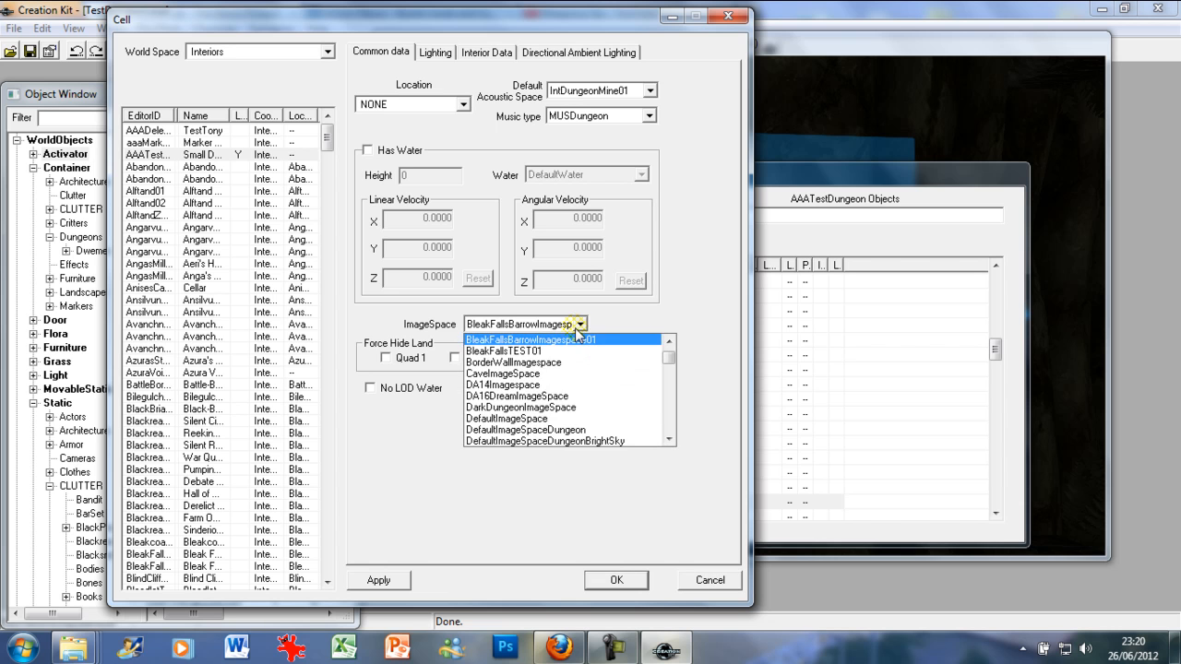
scroll(577, 334, down, 3)
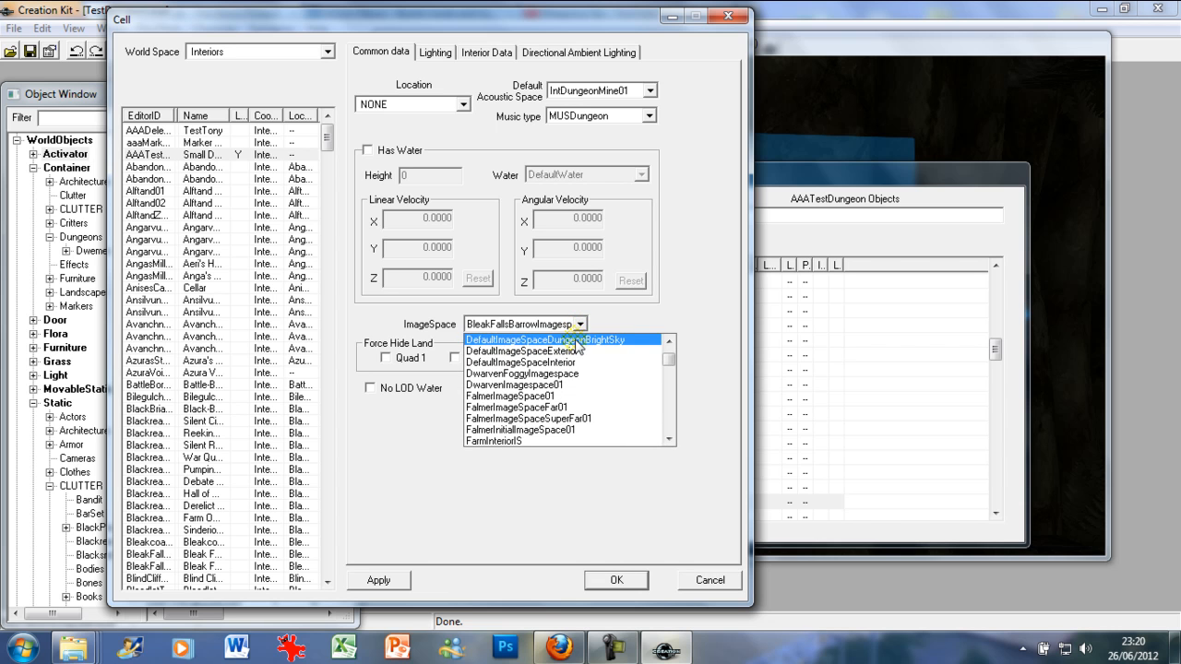
click(577, 386)
click(372, 581)
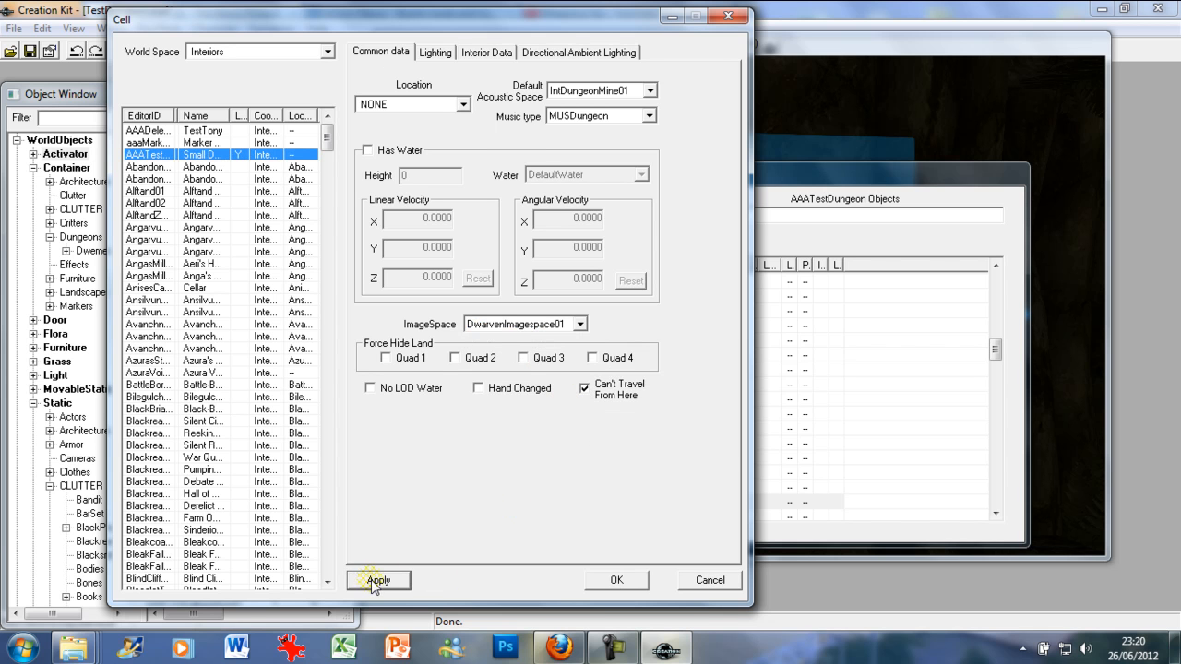
click(616, 579)
Step: Inspect the dungeon interior in the Render Window, down to the candles on the root-covered floor
click(833, 48)
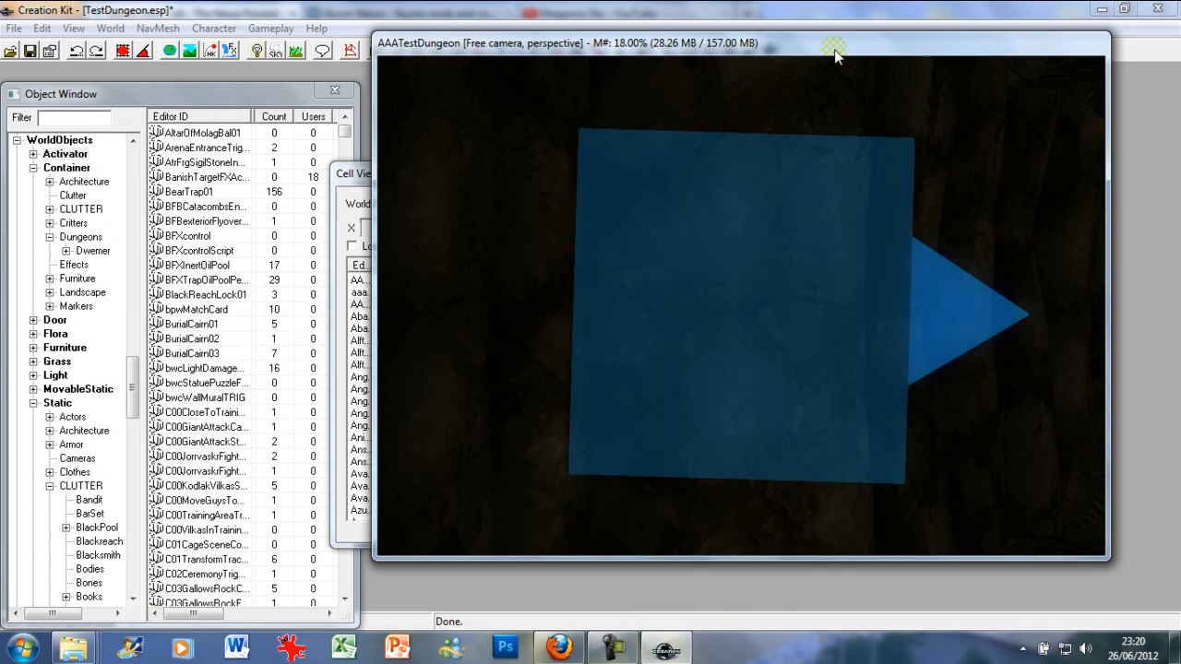
shift+middle_drag(793, 239, 891, 351)
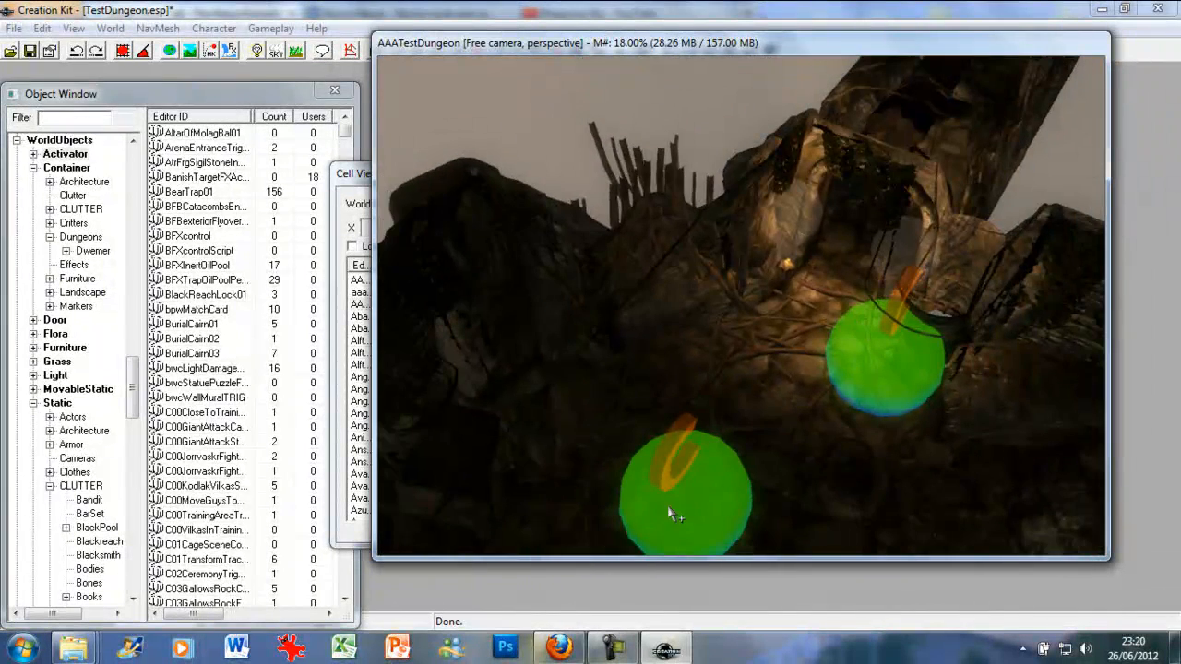
shift+middle_drag(743, 466, 839, 308)
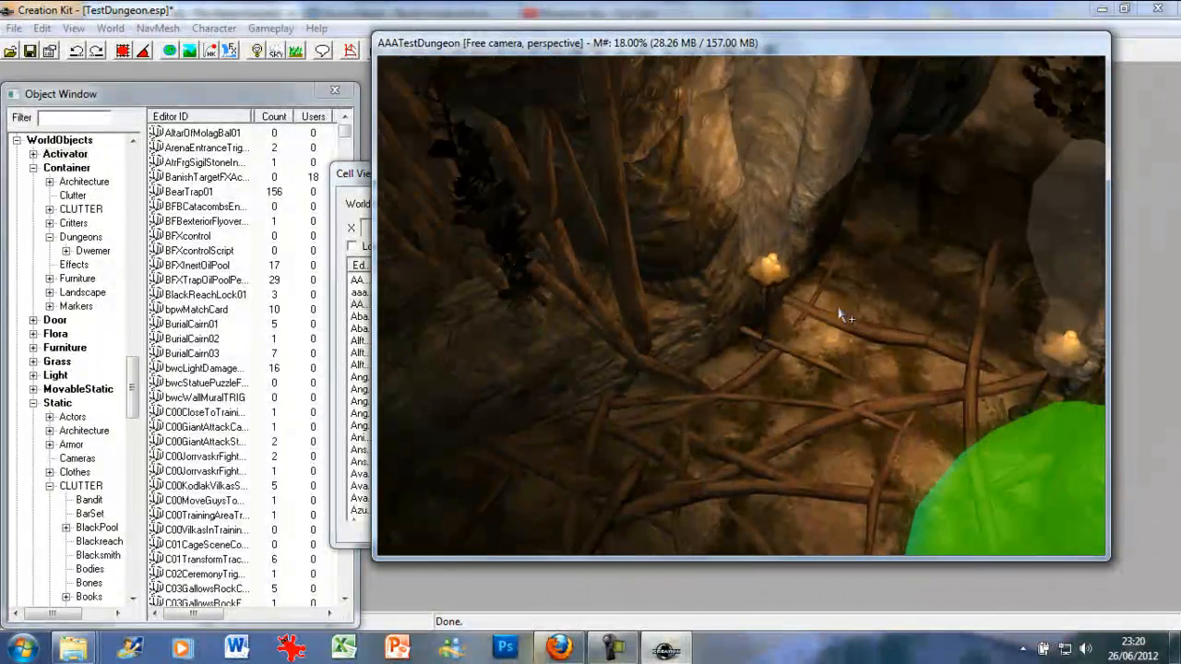
Step: Open the reference data of the candle by the rock wall and filter the Static objects by "lamp"
double_click(770, 289)
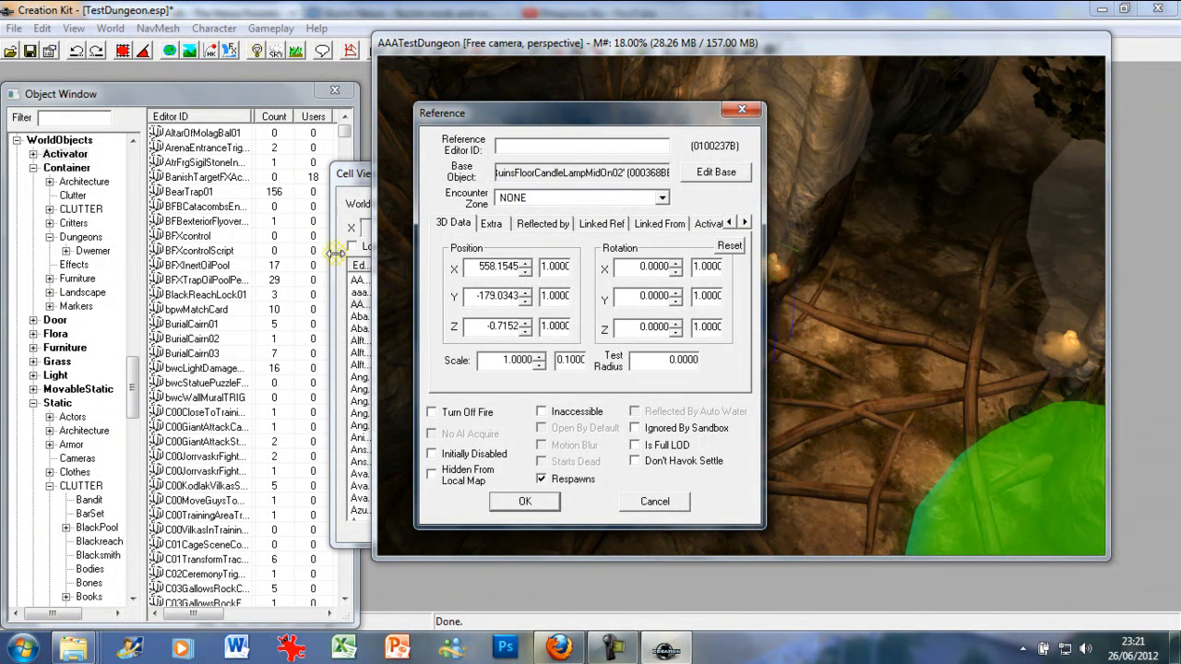
drag(132, 392, 132, 406)
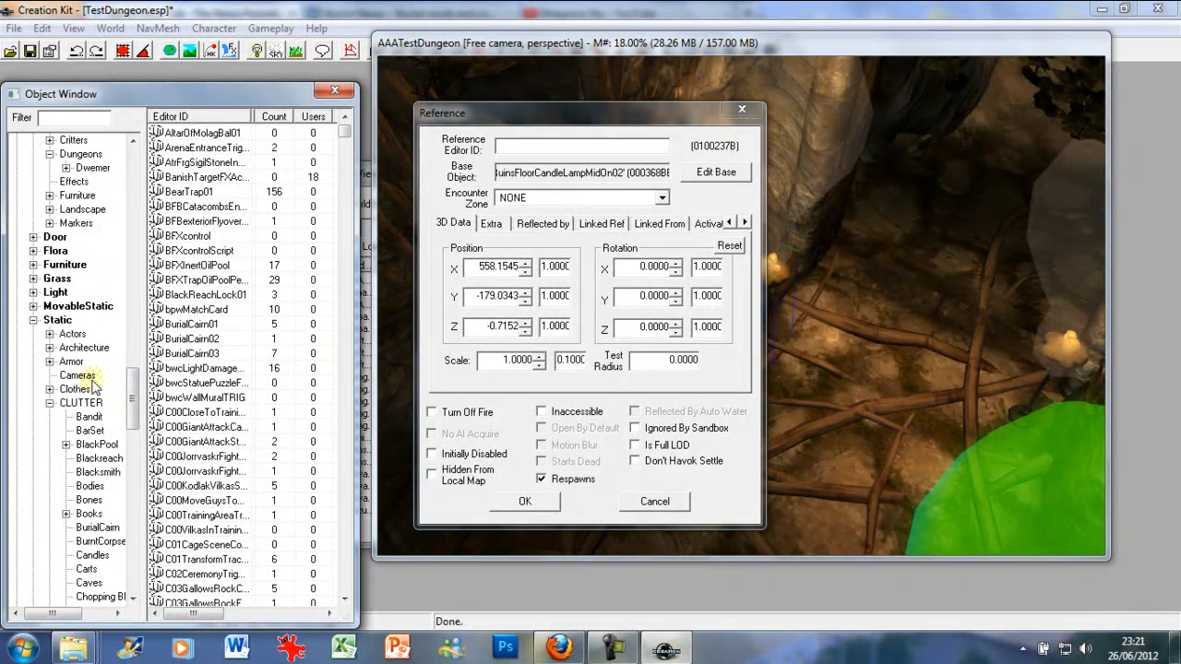
click(50, 320)
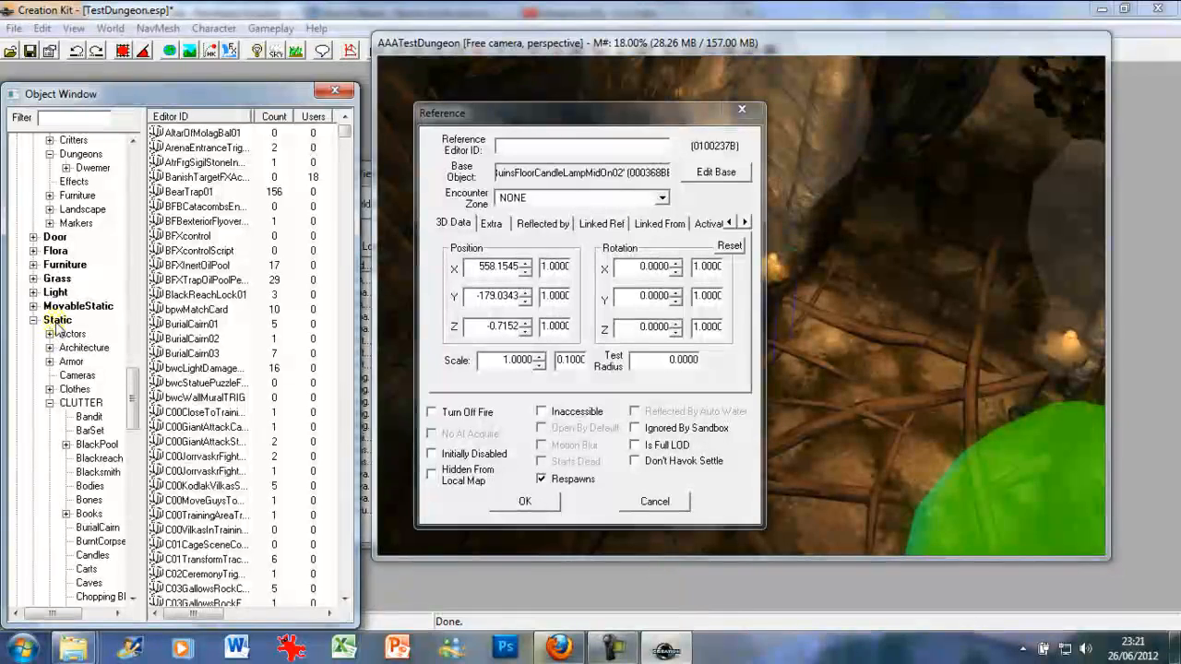
click(57, 323)
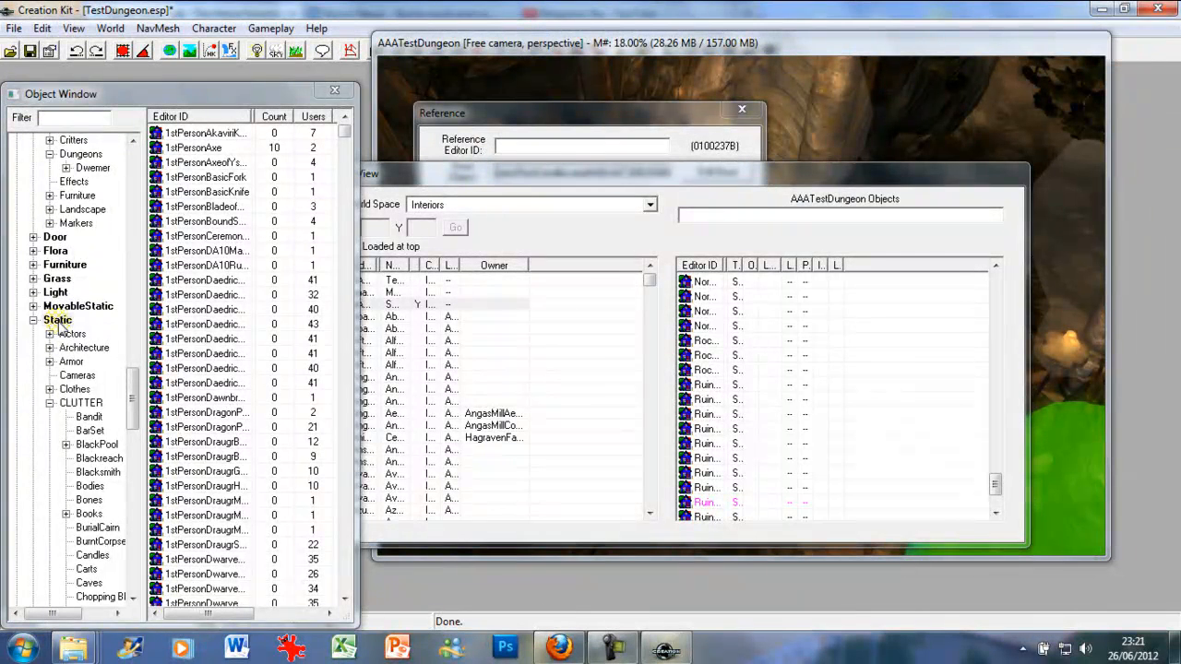
click(76, 117)
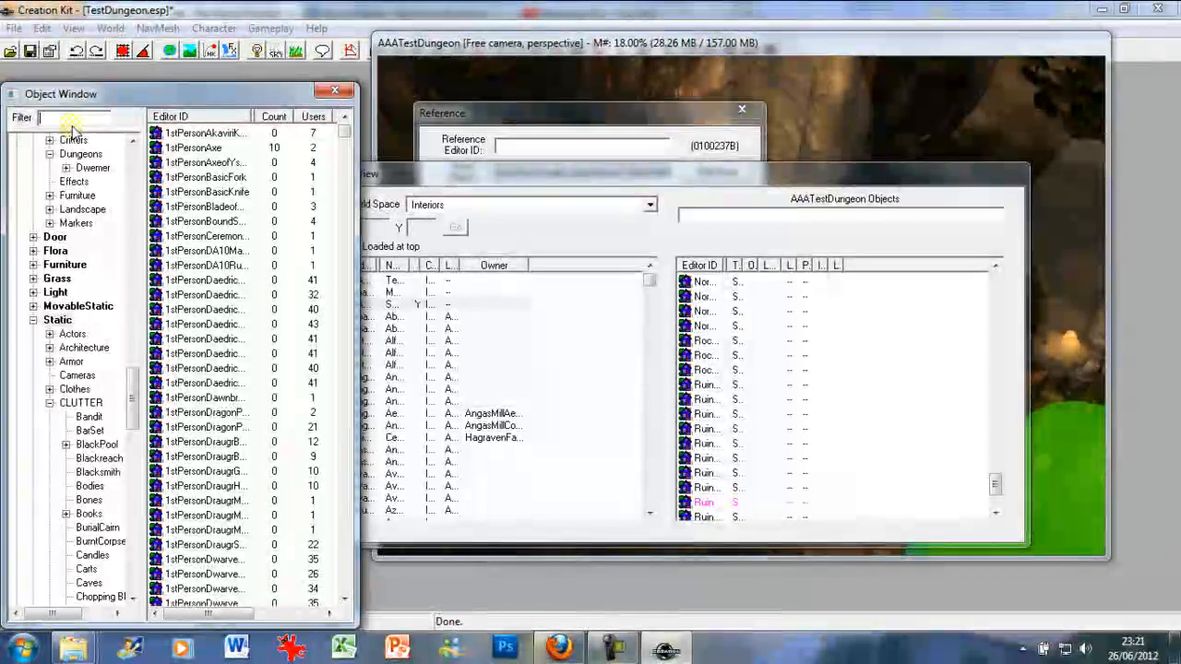
text(lamp)
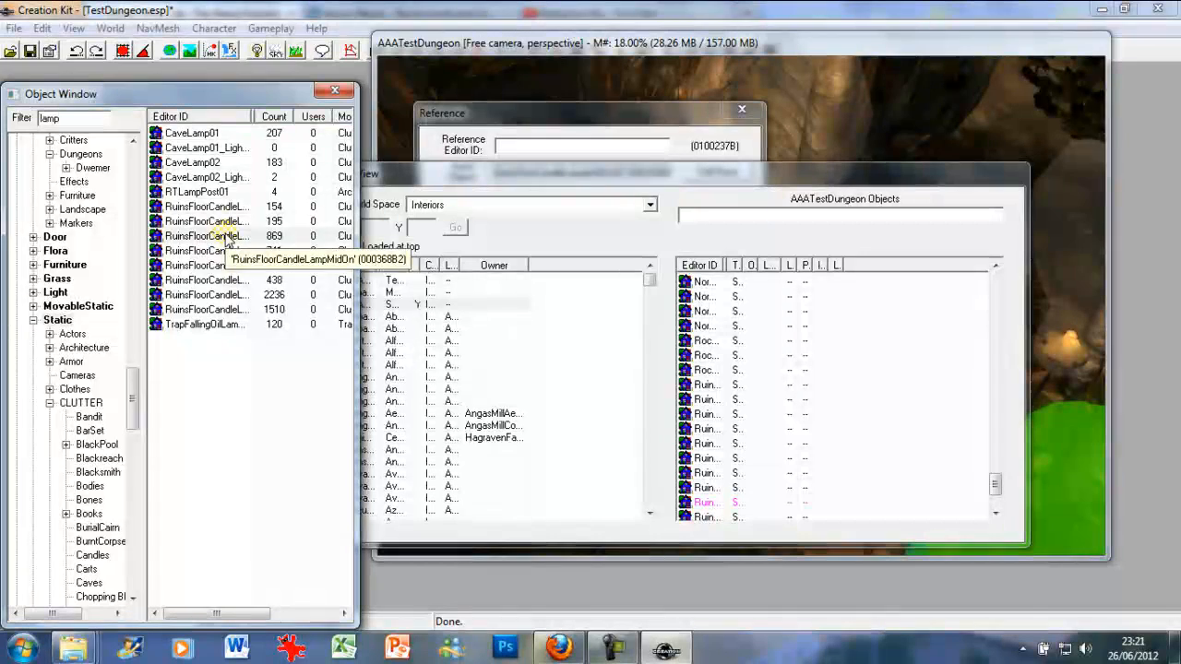
Step: Preview the RuinsFloorCandleLampMidOn model, viewing the candle stand up close, and close the preview
right_click(227, 238)
click(249, 321)
scroll(267, 290, up, 5)
scroll(258, 297, down, 5)
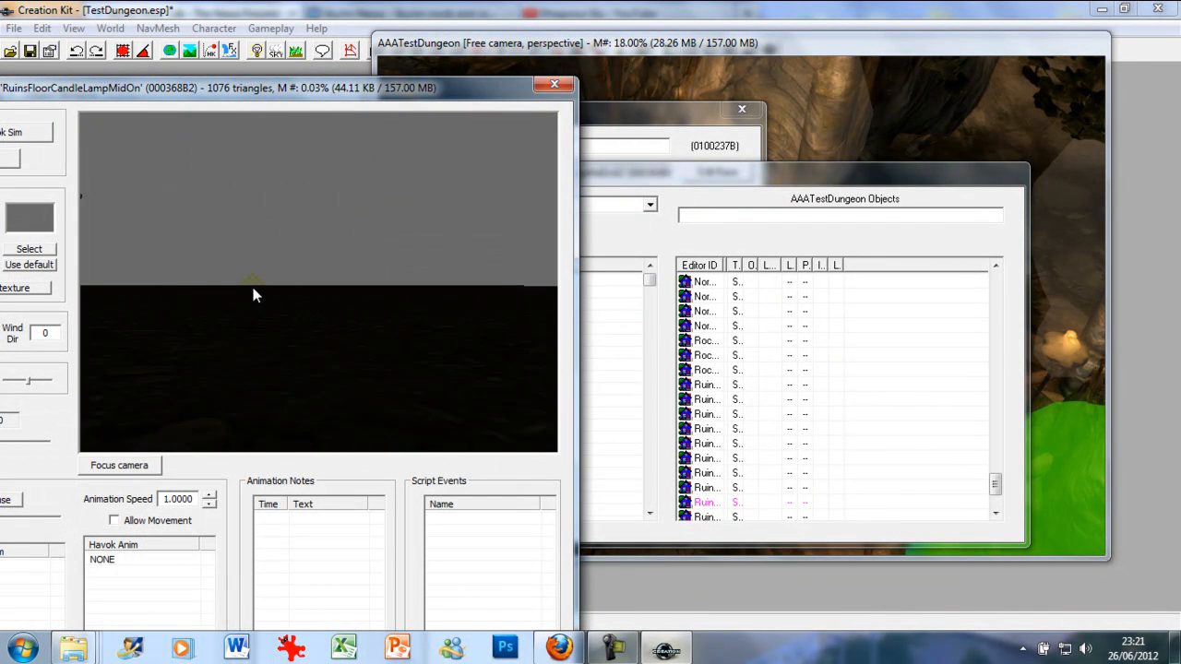
scroll(260, 293, up, 2)
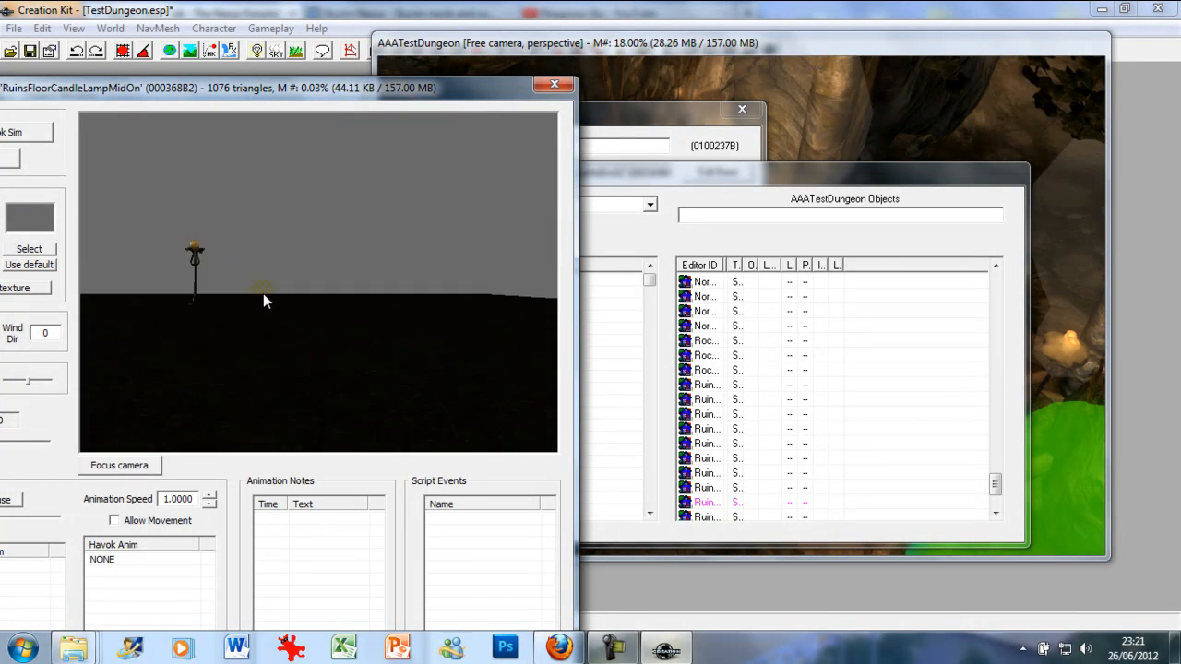
scroll(268, 300, up, 3)
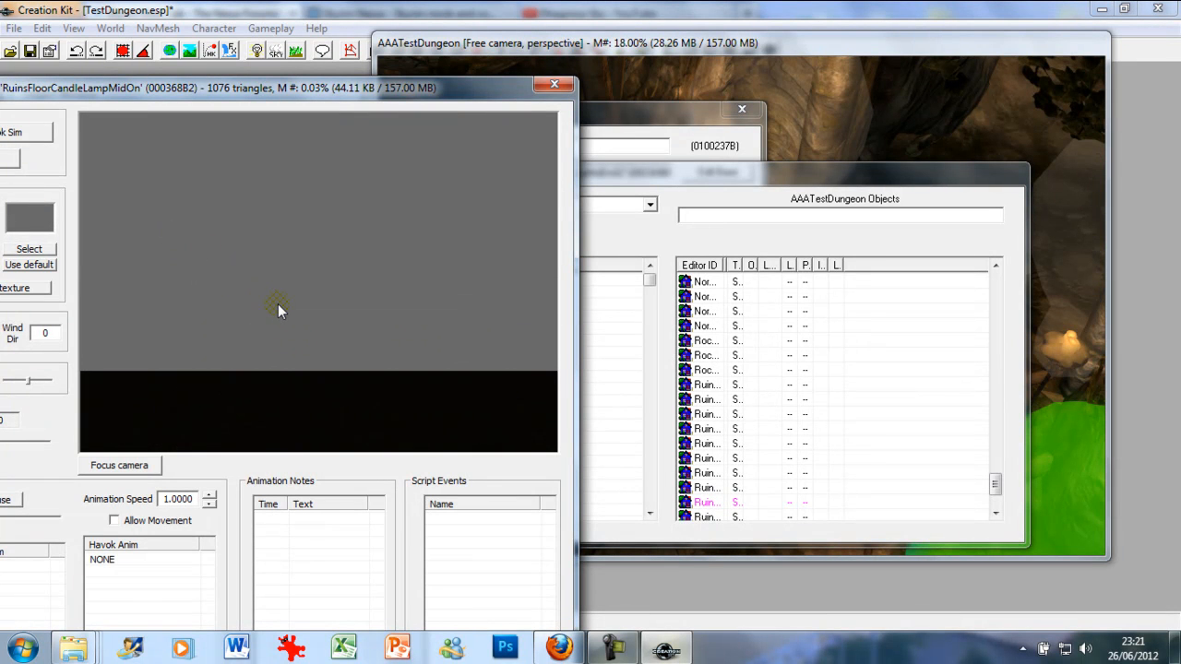
scroll(277, 303, down, 2)
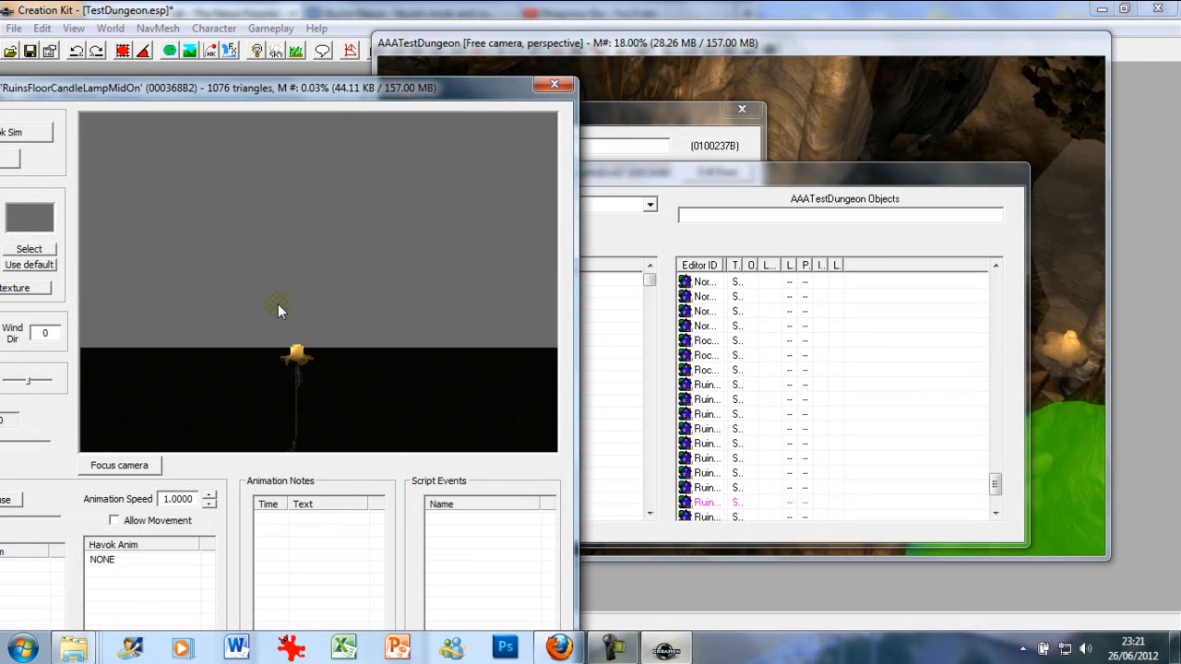
scroll(277, 303, up, 2)
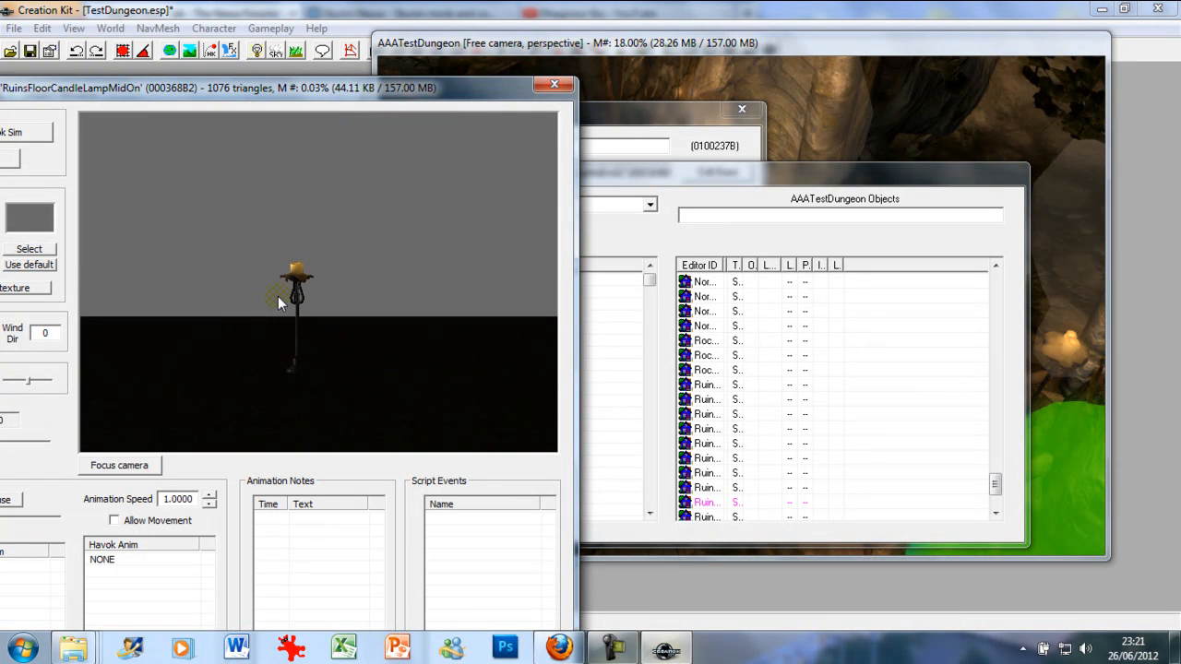
click(554, 84)
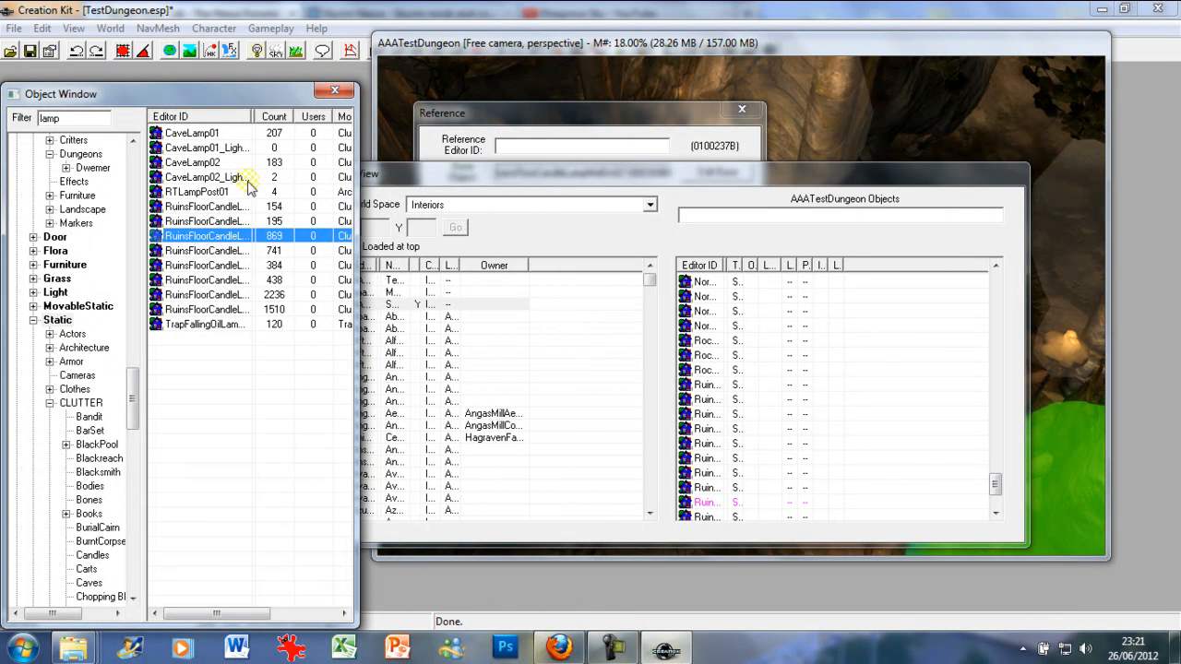
Step: Return to the dungeon view and open the reference data of the light above the candle beside the archway
click(424, 48)
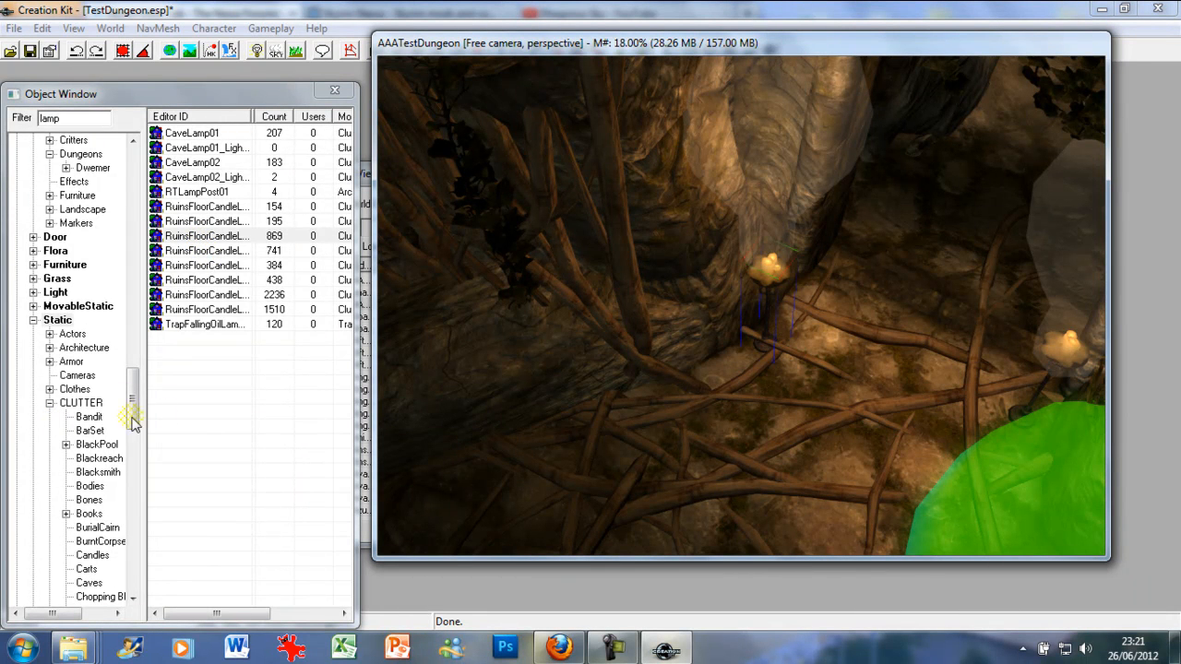
shift+drag(628, 329, 620, 283)
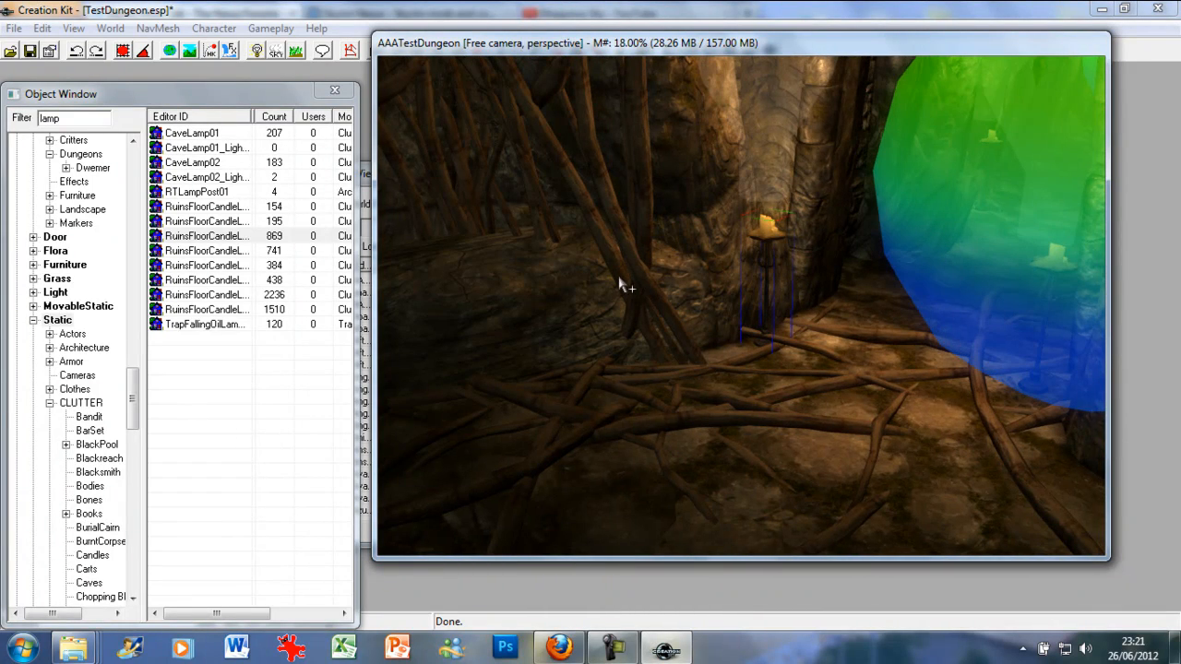
shift+drag(750, 298, 683, 346)
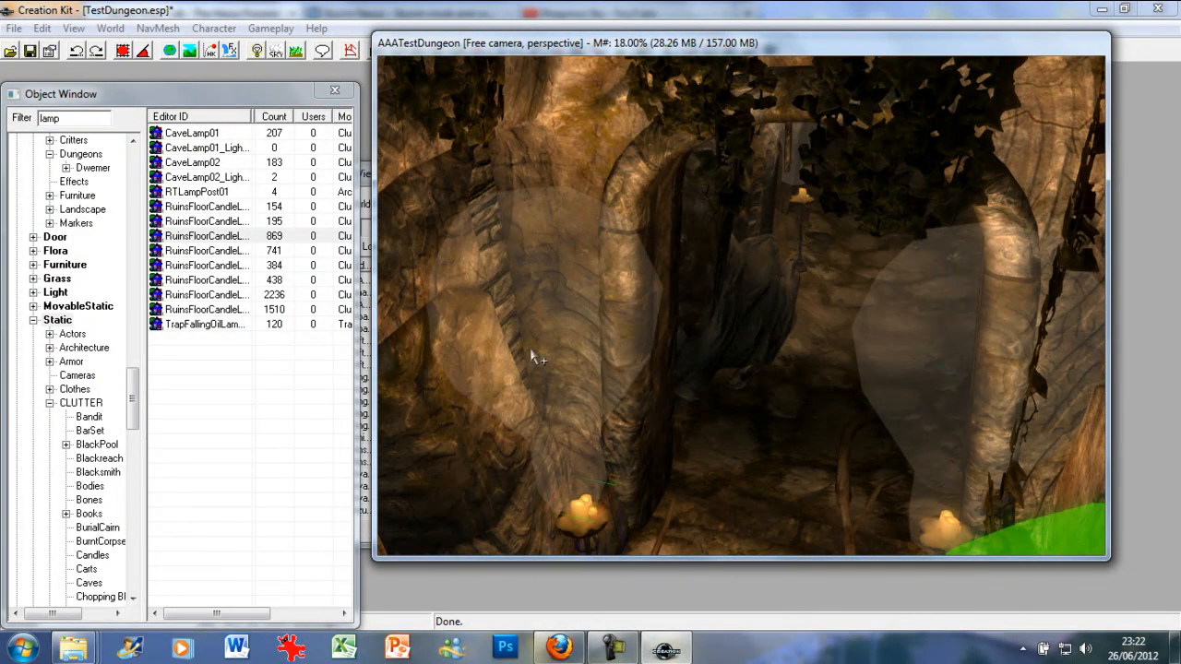
double_click(578, 345)
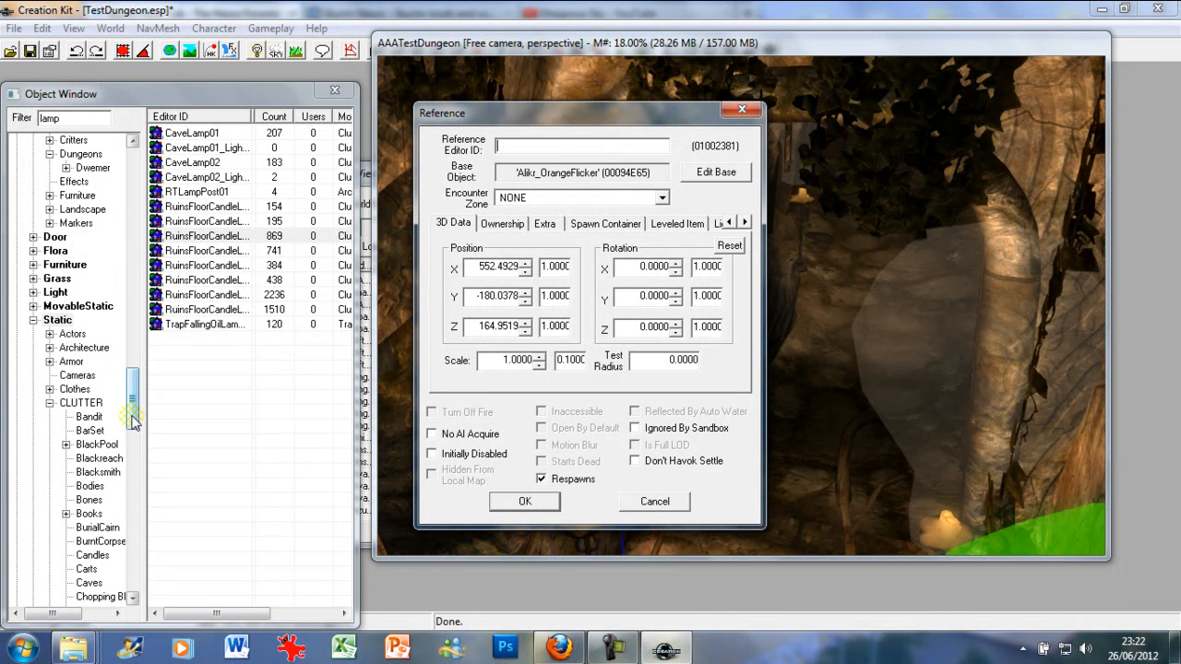
Step: List the Light objects with the filter cleared, select Alikr_OrangeFlicker, and close the light's reference data
drag(132, 399, 132, 397)
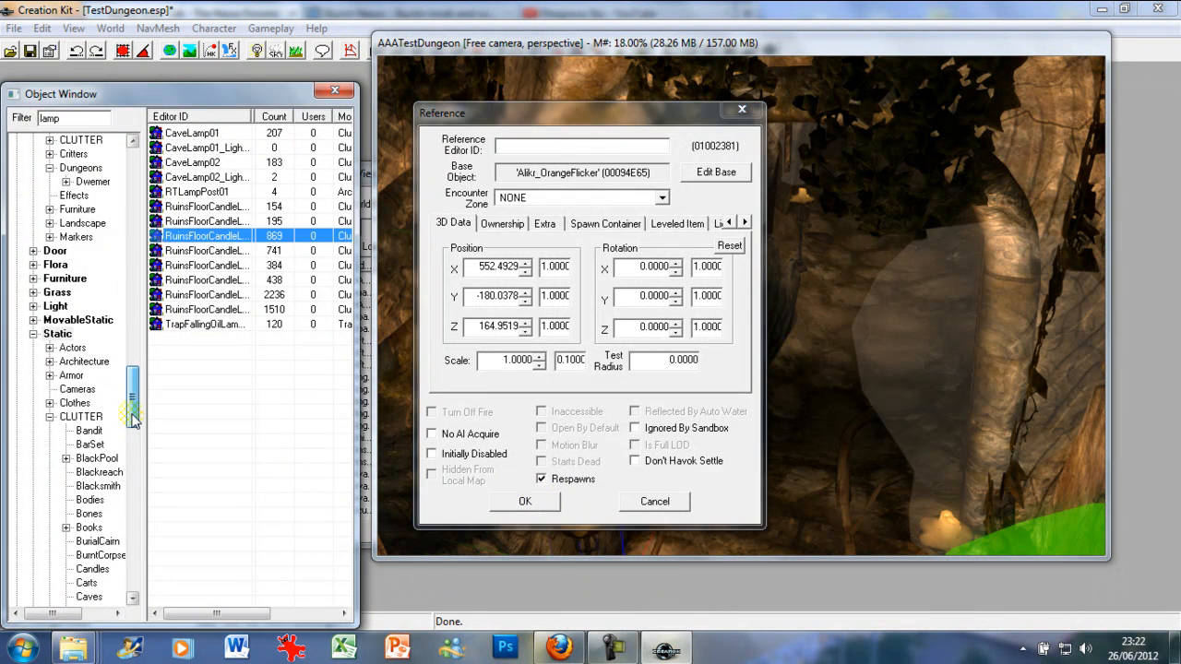
click(56, 307)
drag(132, 417, 132, 403)
double_click(51, 118)
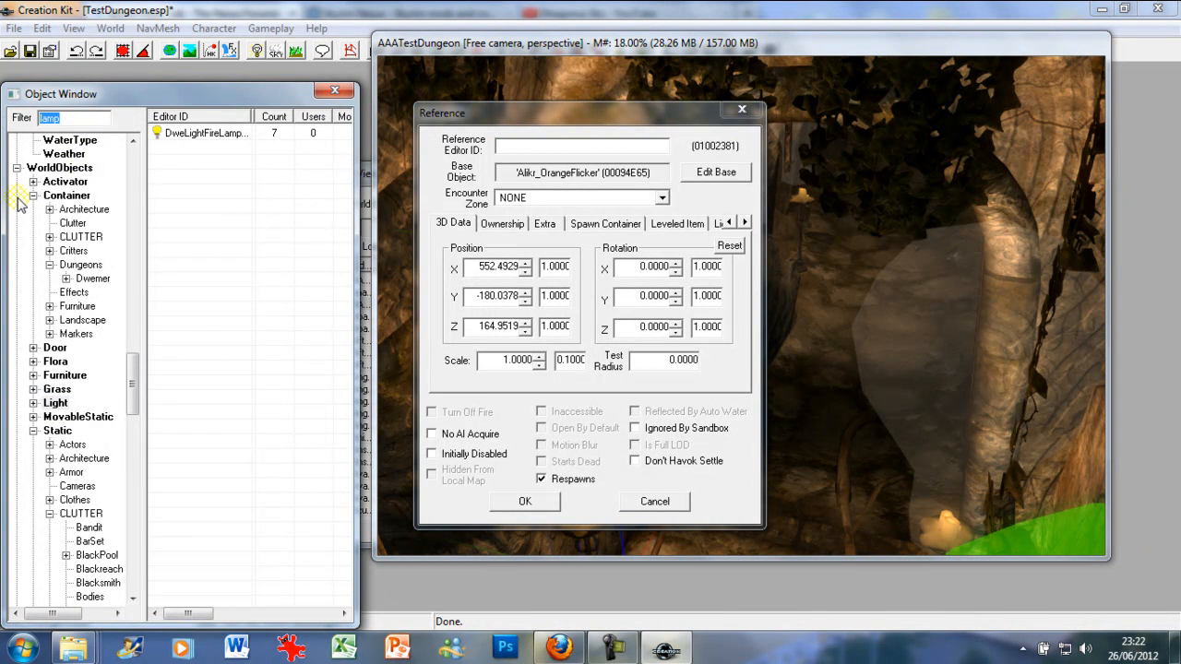
key(BackSpace)
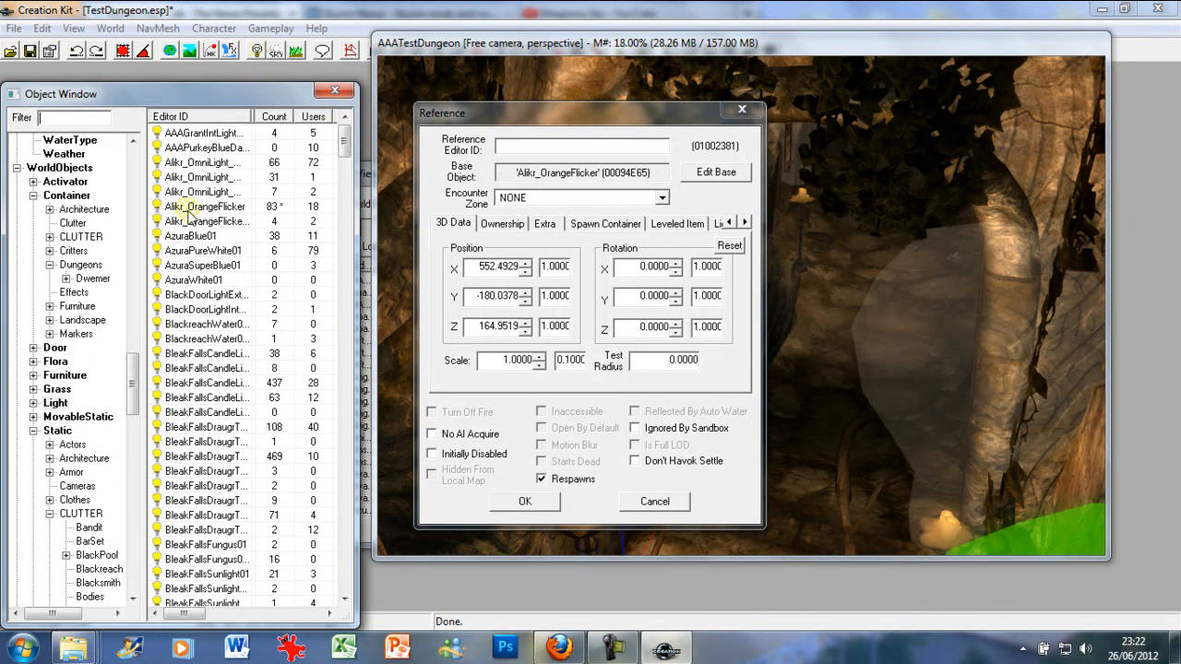
click(232, 224)
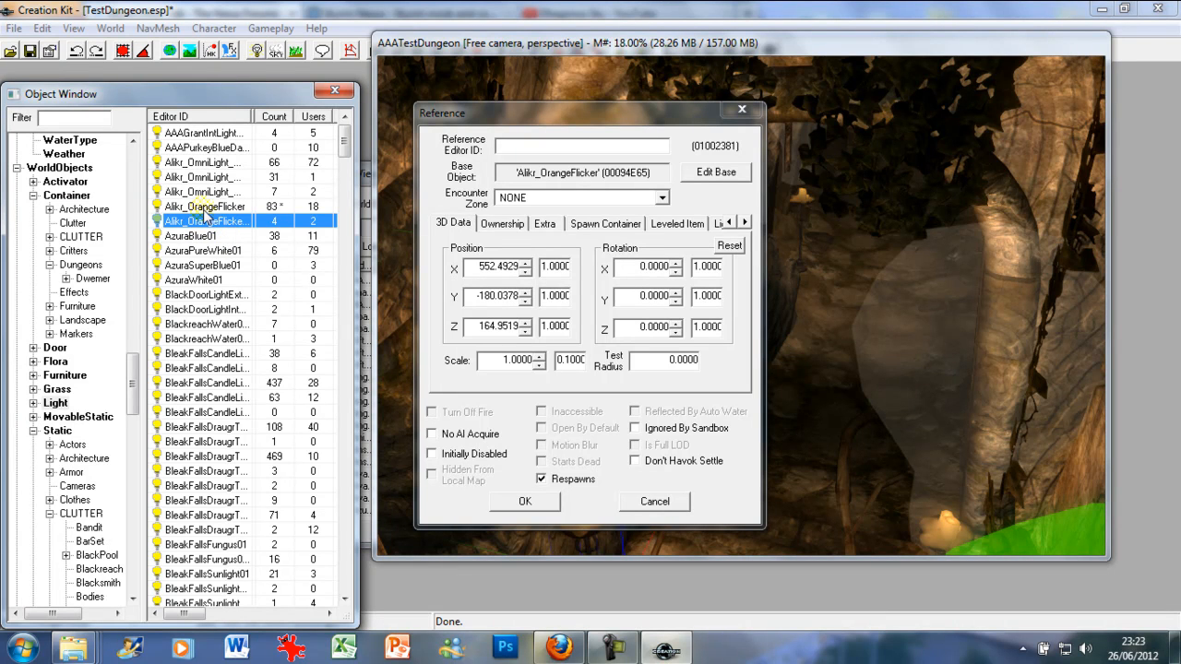
click(204, 209)
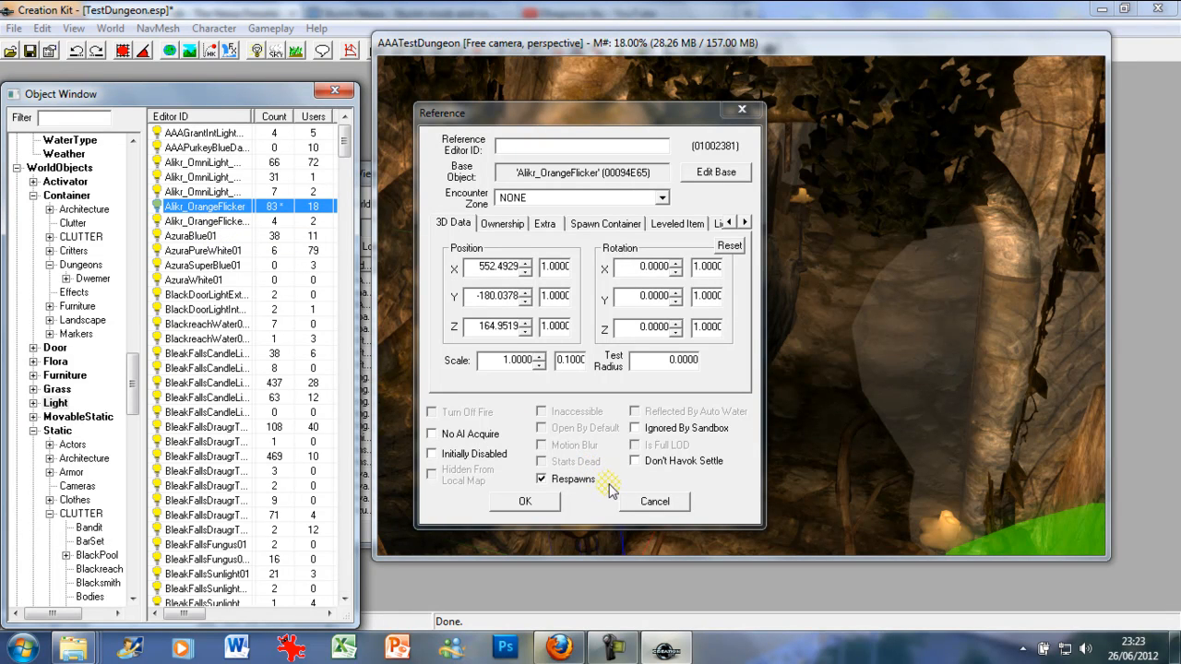
click(544, 505)
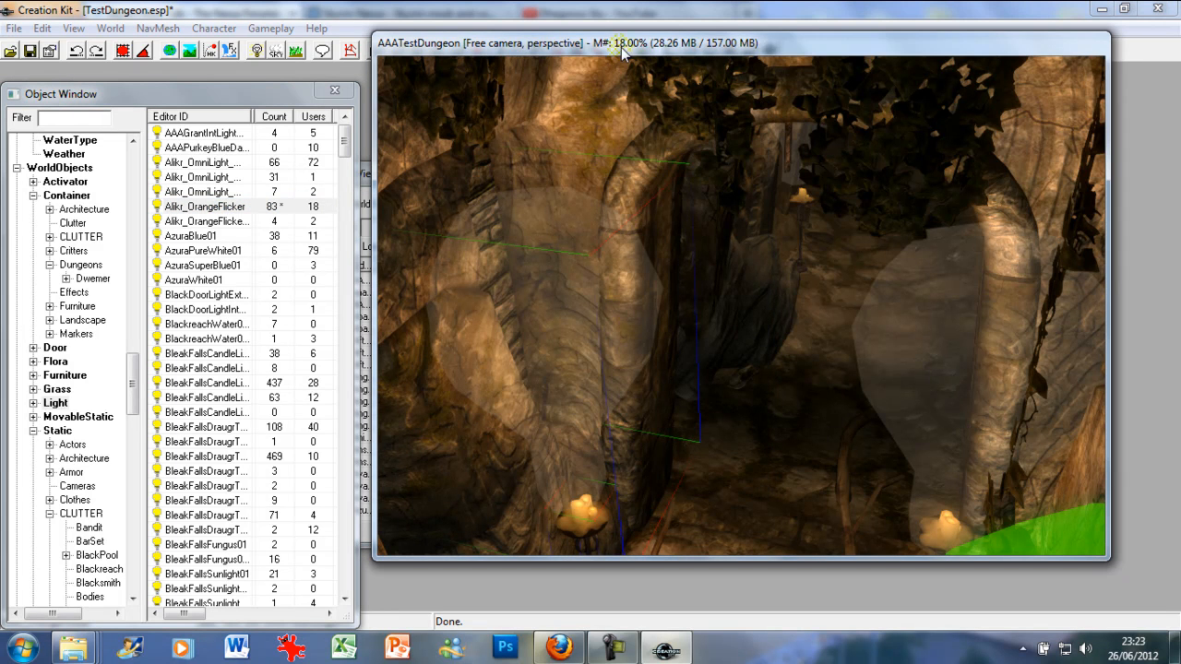
Step: Inspect the candle beside the archway and other lit areas of the dungeon, ending at the burning sconce
click(579, 548)
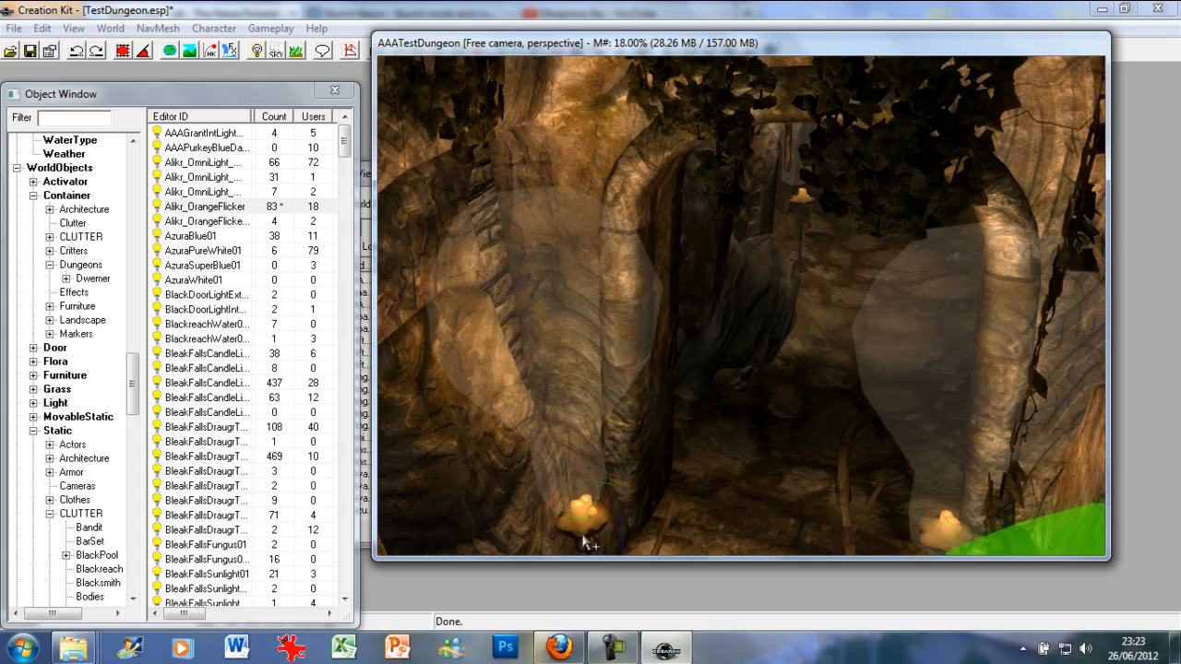
click(598, 550)
scroll(591, 535, up, 8)
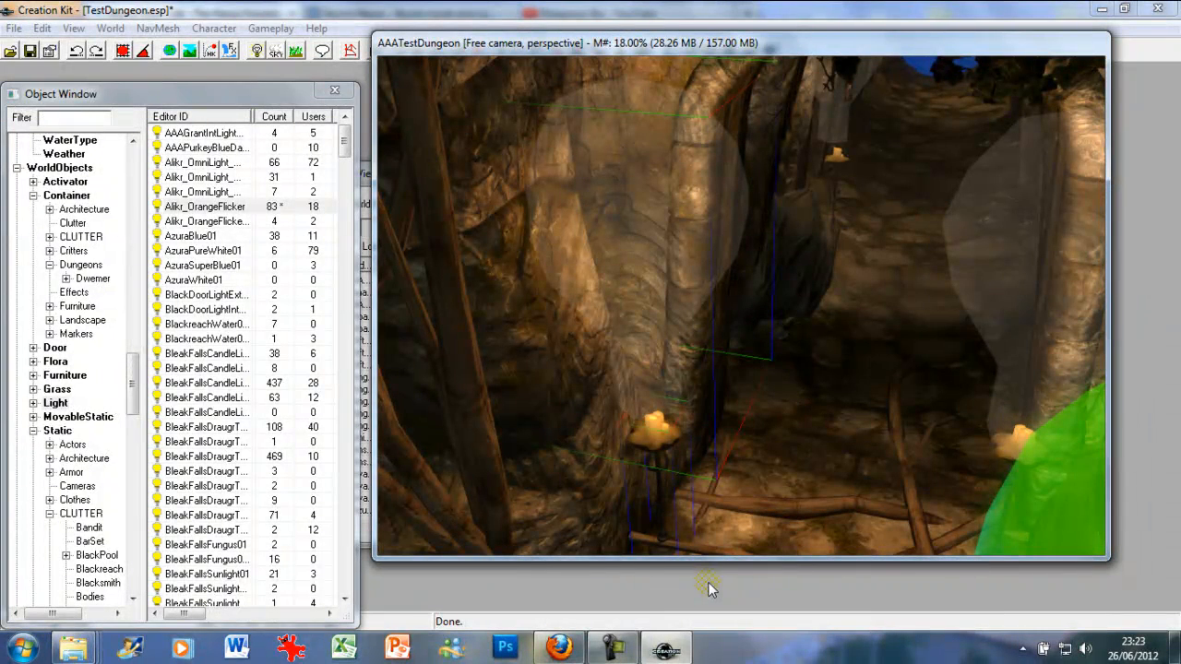
middle_drag(708, 582, 980, 315)
middle_drag(893, 332, 952, 362)
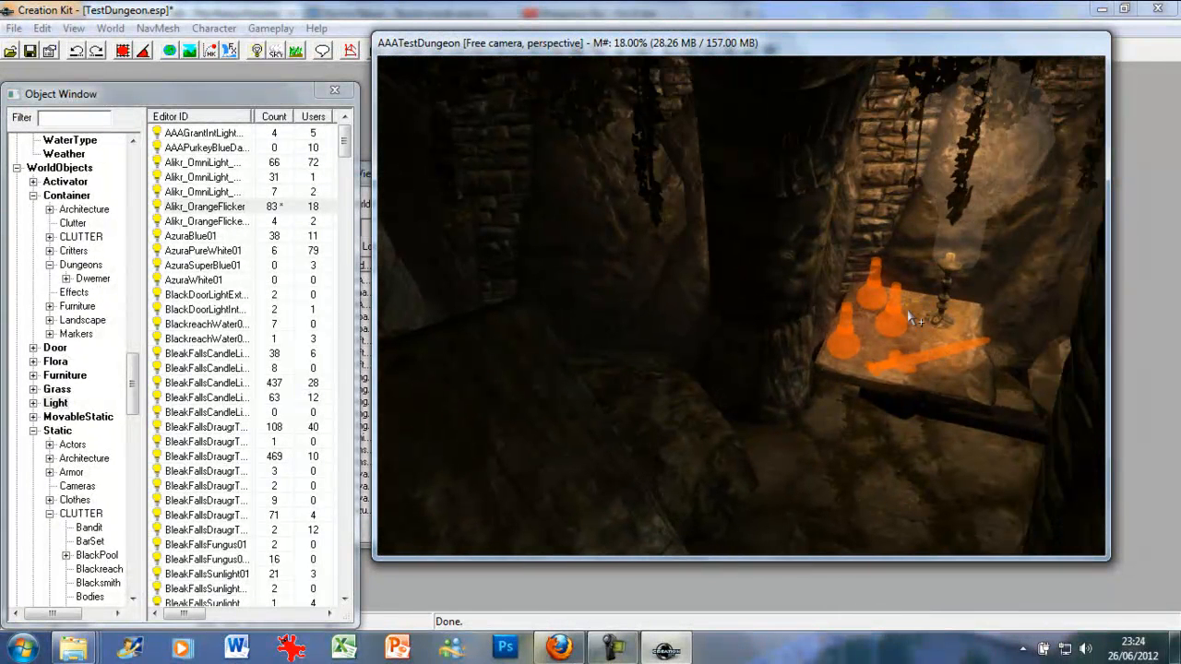
middle_drag(496, 357, 690, 322)
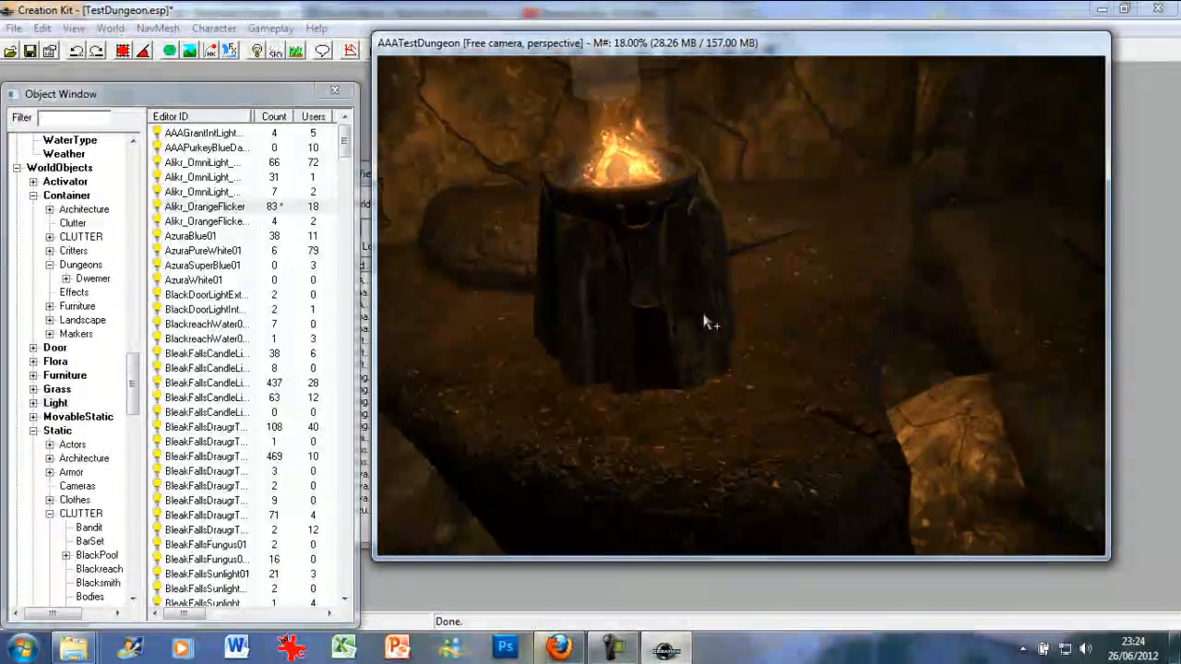
Step: Check the reference data of the draped sconce holding the fire and close it without changes
click(589, 227)
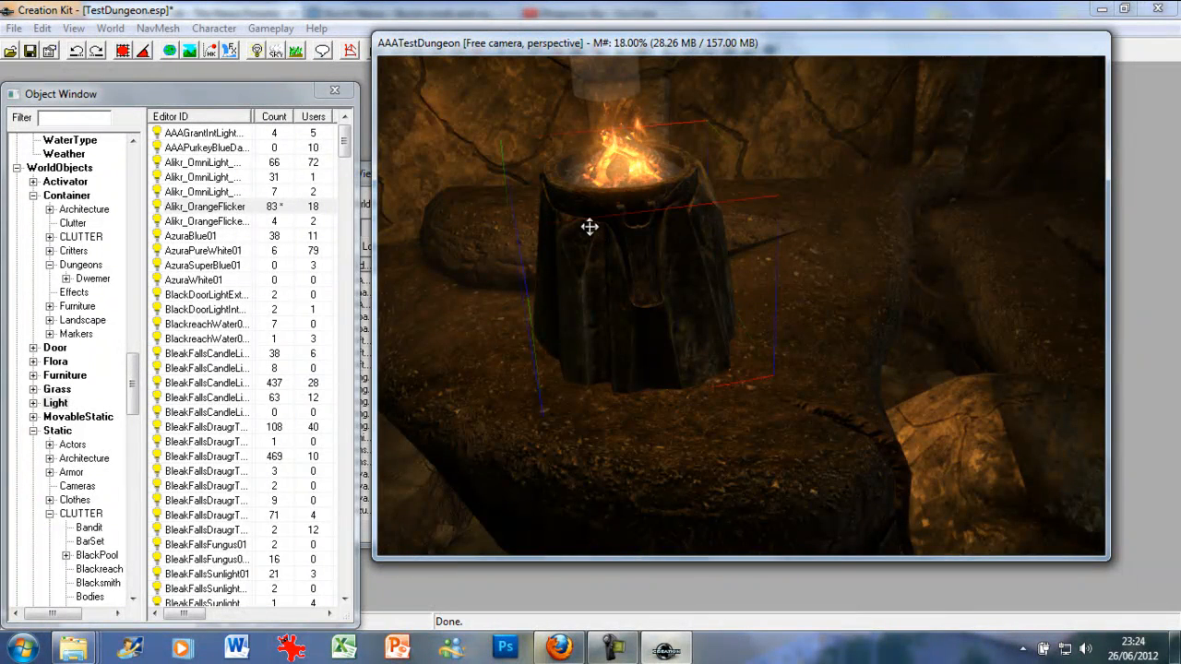
double_click(583, 228)
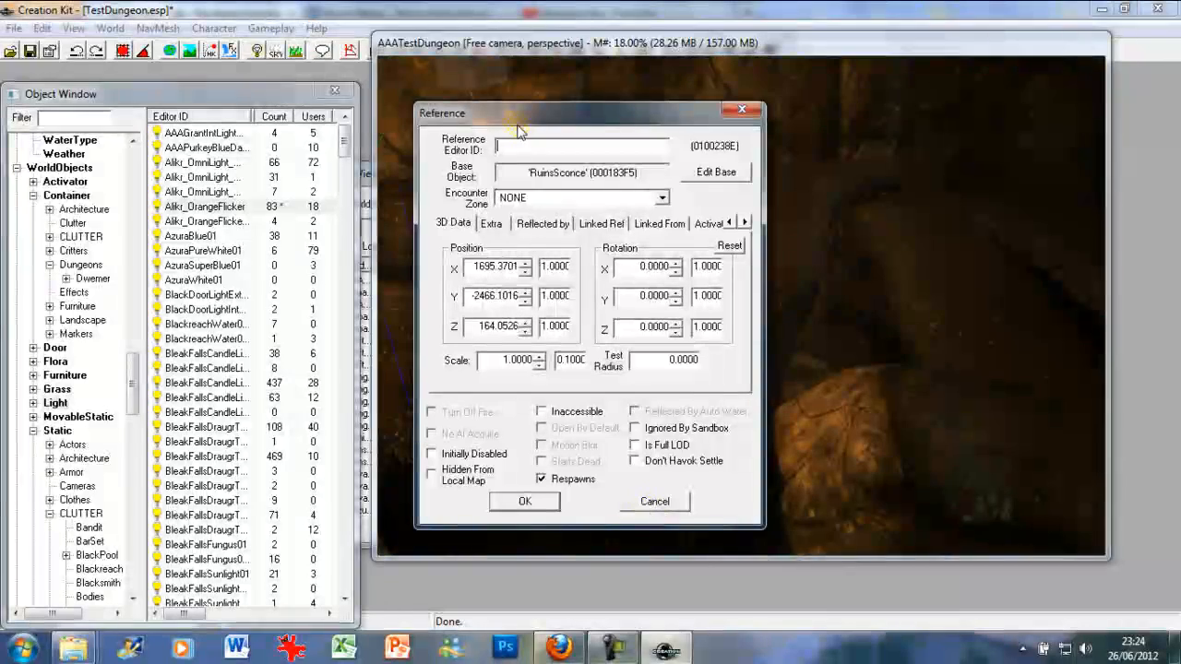
click(690, 499)
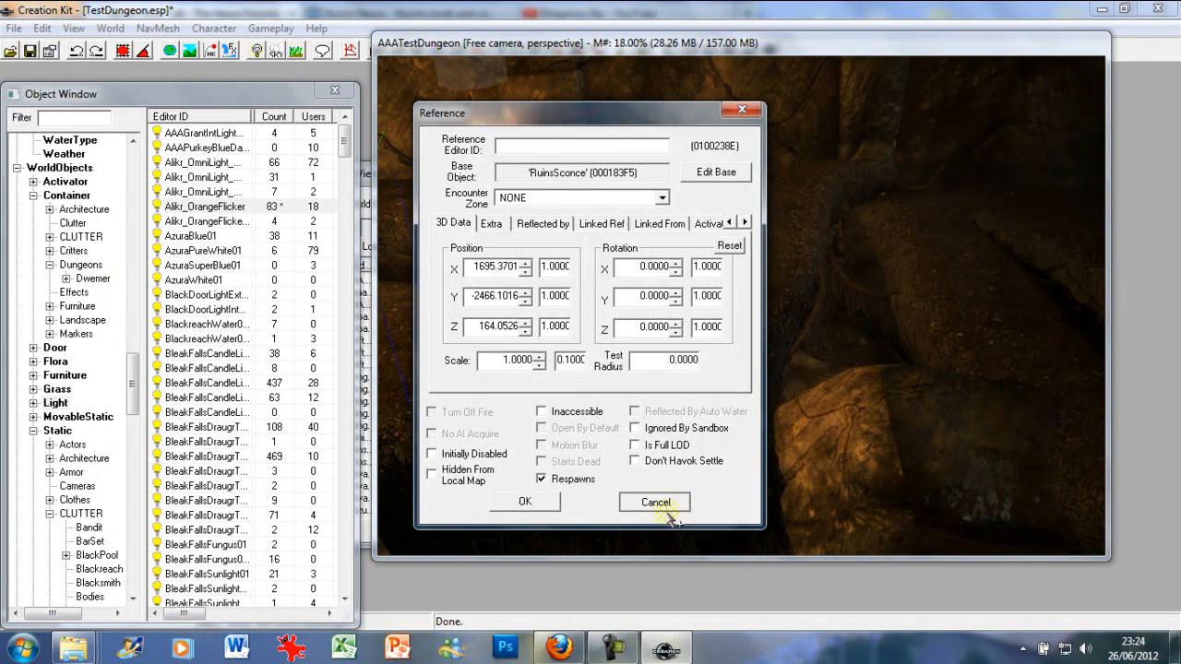
Step: Open the reference data of the fire burning on top of the sconce
click(493, 166)
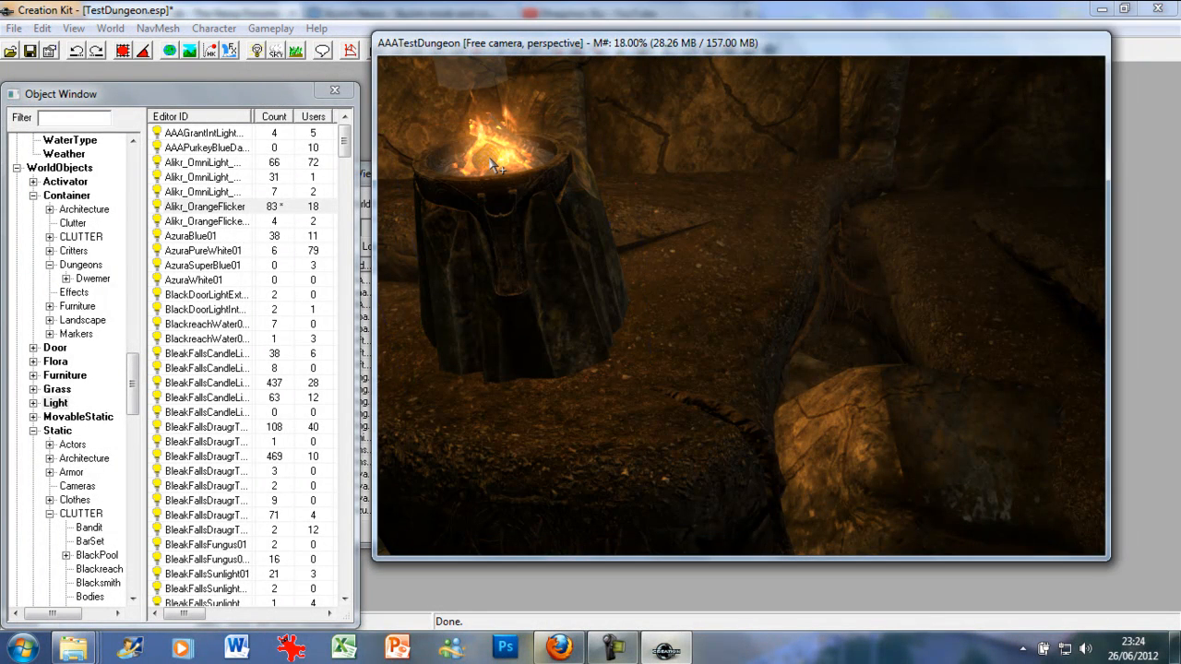
middle_drag(494, 166, 659, 226)
scroll(531, 200, up, 4)
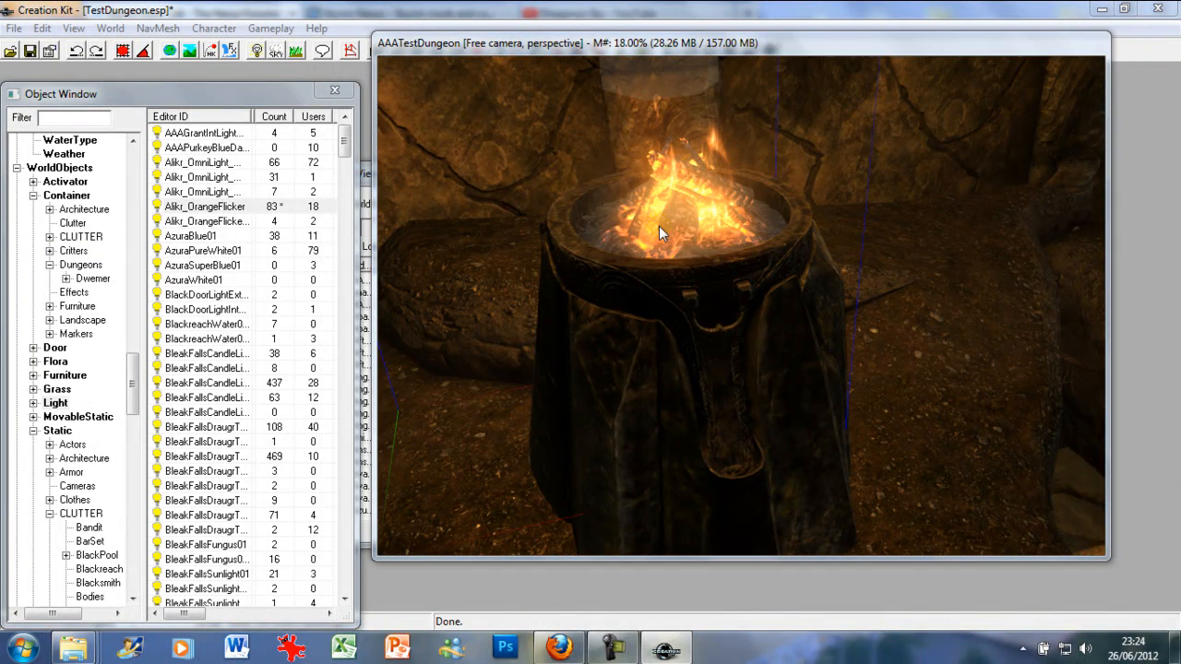
double_click(658, 226)
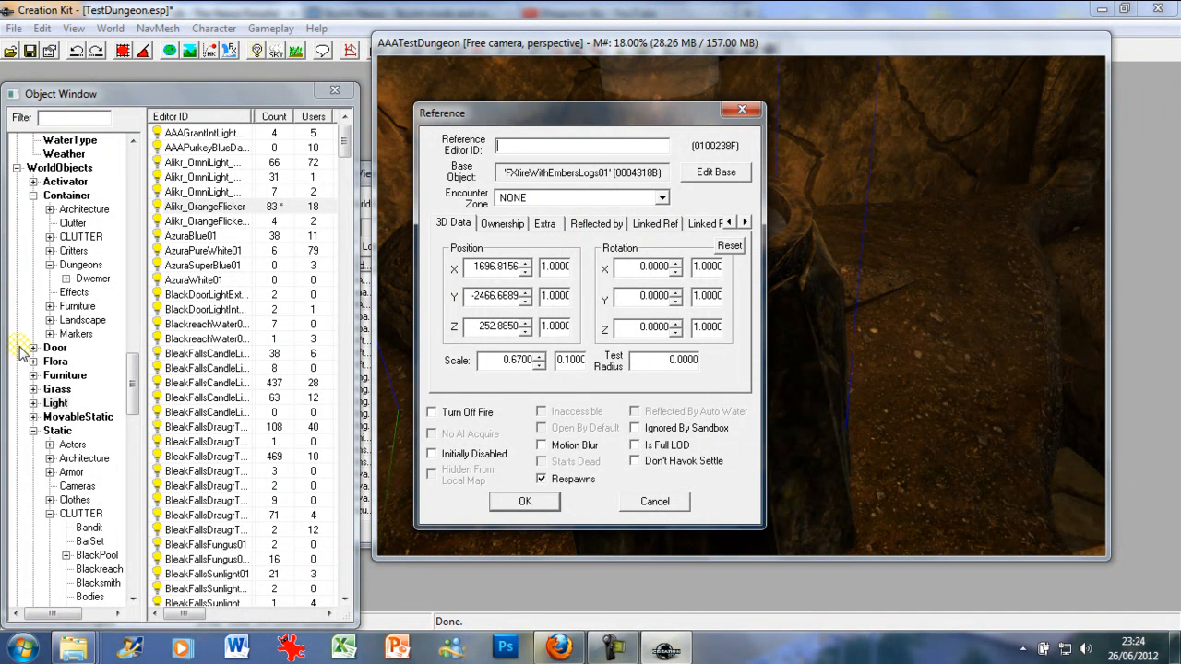
Step: Filter the object list by "fx" and extend the listing to all object types
click(54, 121)
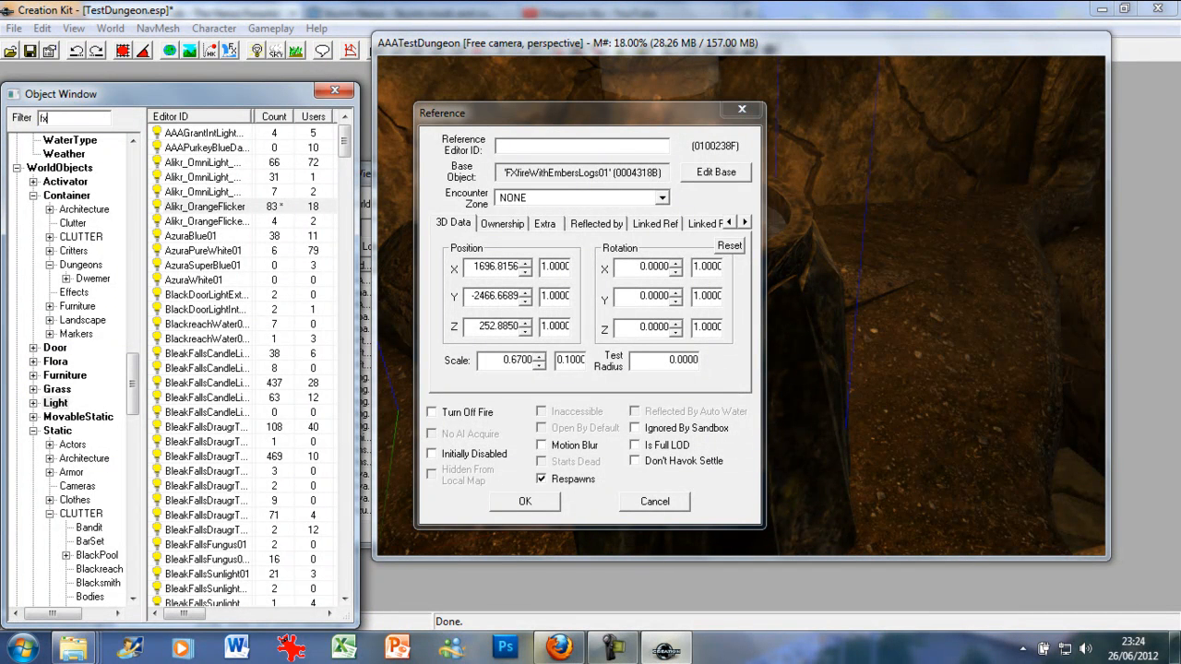
text(fx)
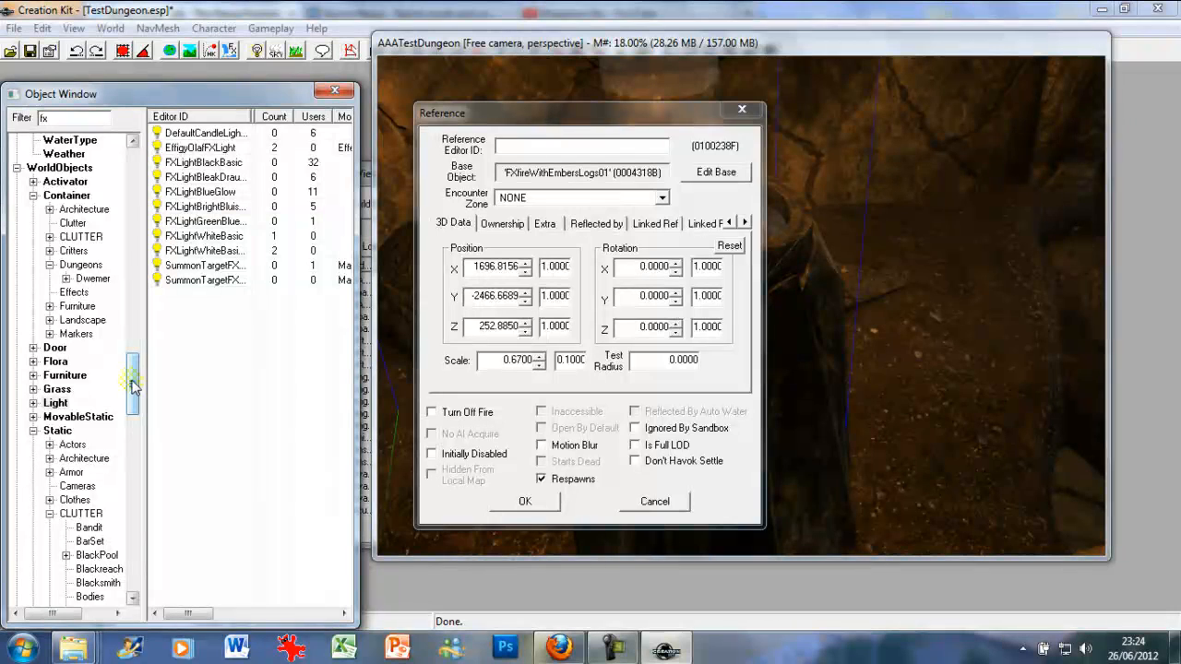
drag(135, 380, 141, 581)
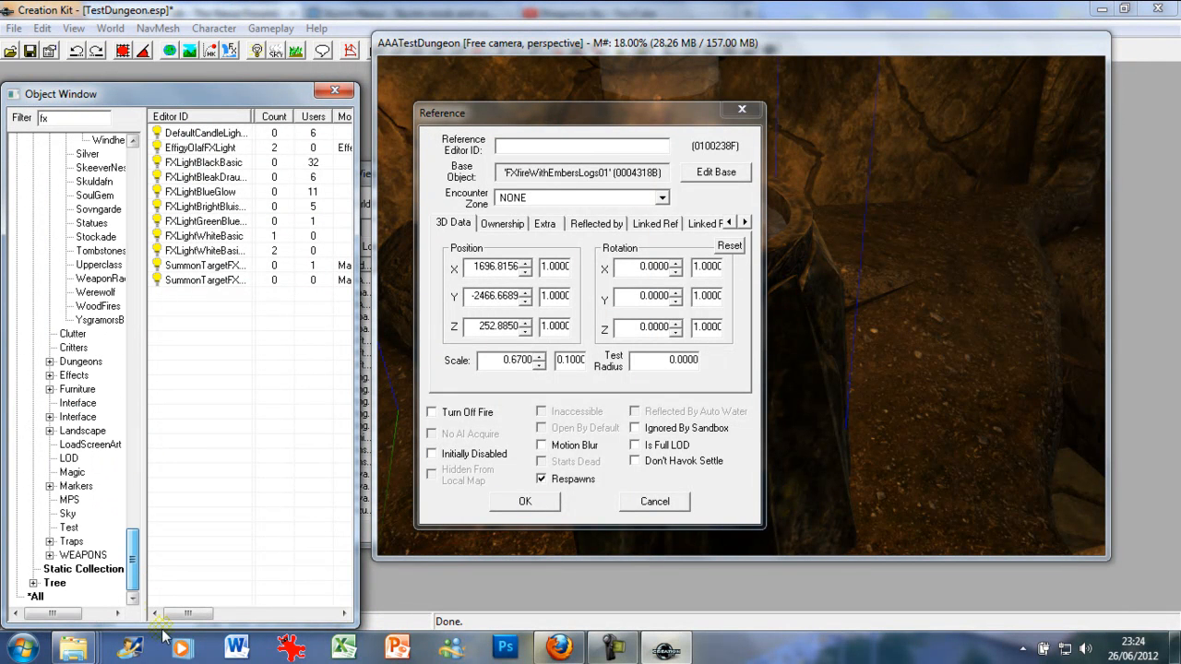
click(36, 597)
Step: Look through the fx-filtered list of all objects for the base object of the sconce's fire
click(263, 544)
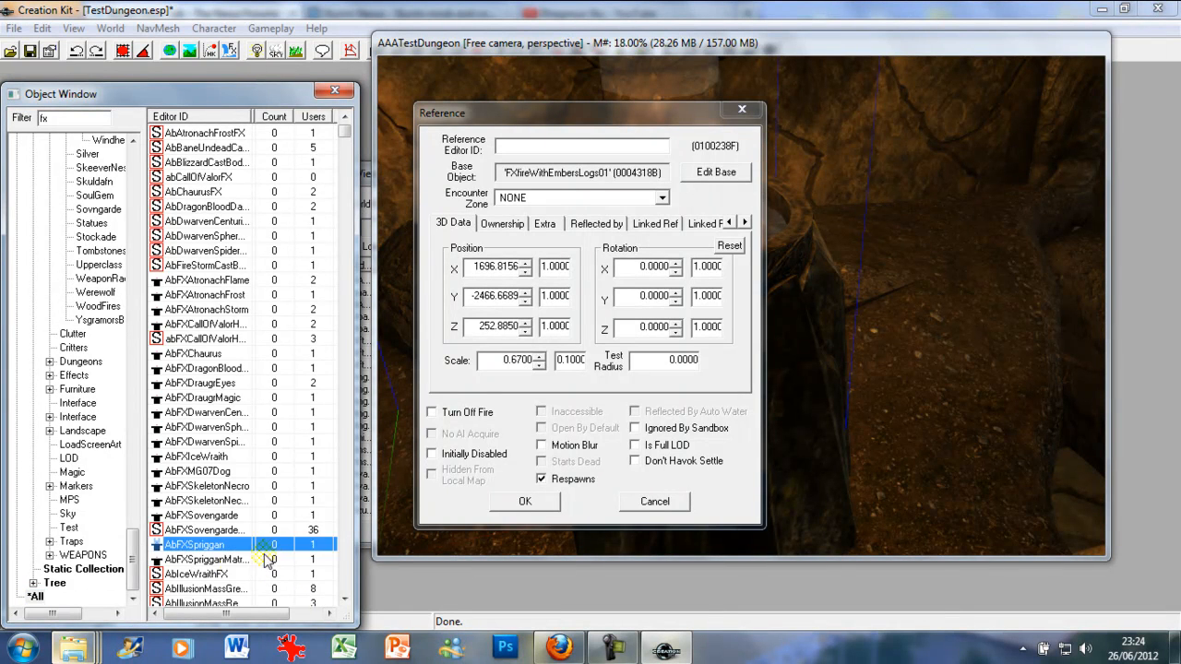
scroll(232, 569, down, 1)
scroll(233, 569, down, 4)
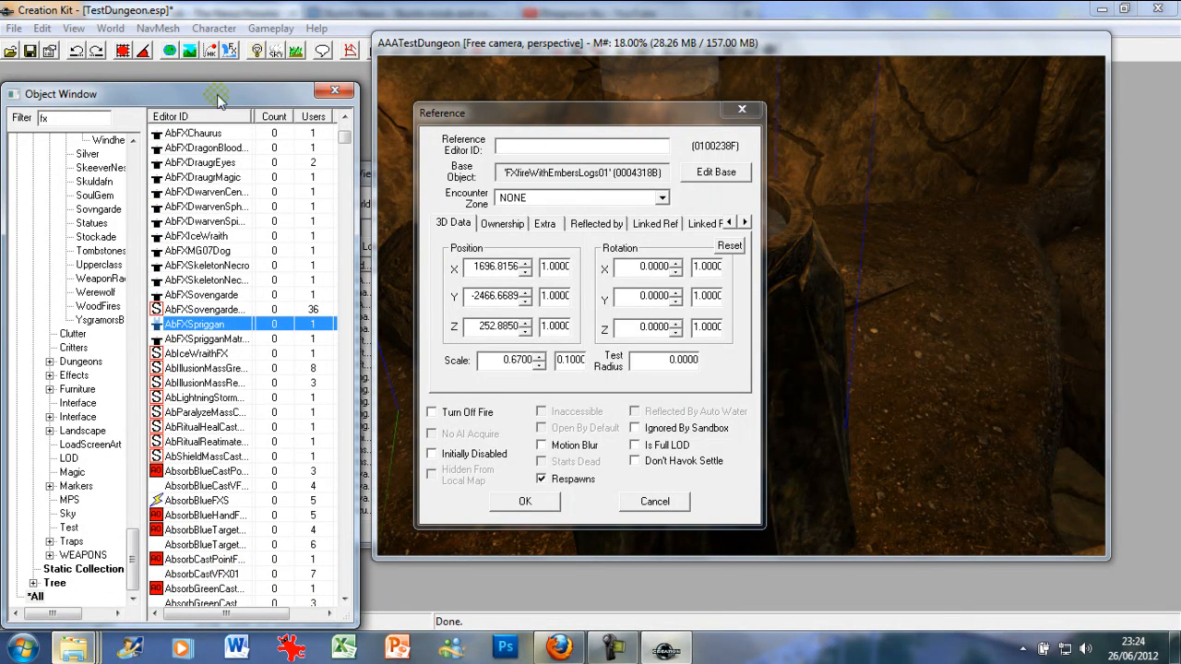
scroll(218, 340, down, 15)
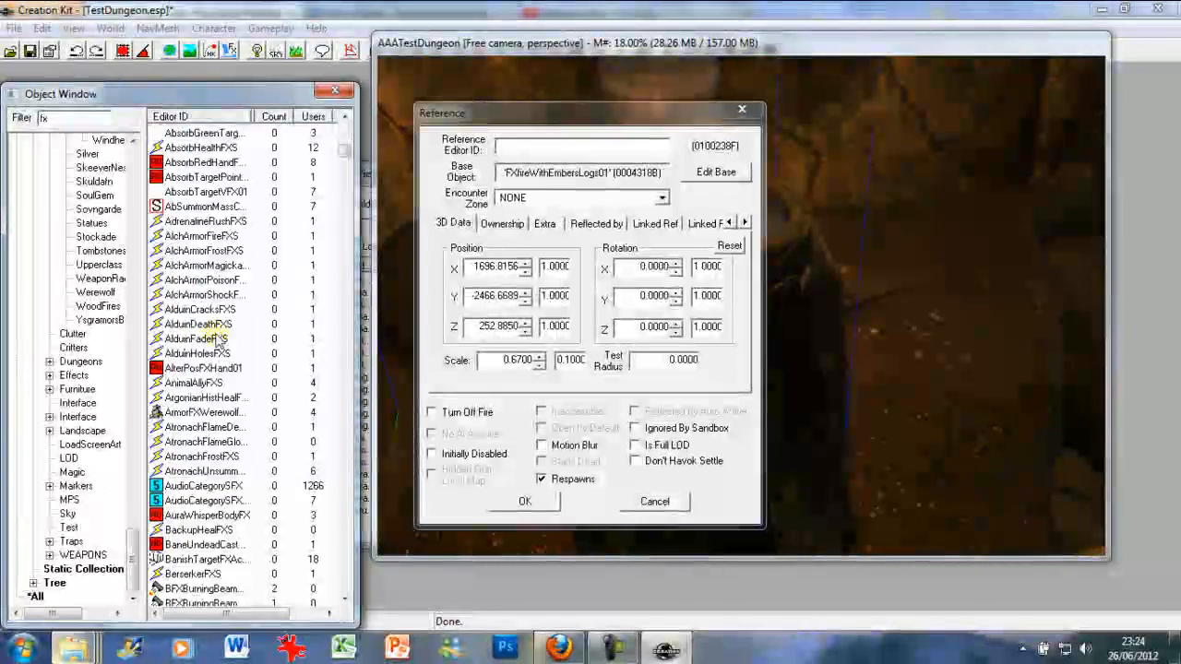
scroll(218, 339, down, 5)
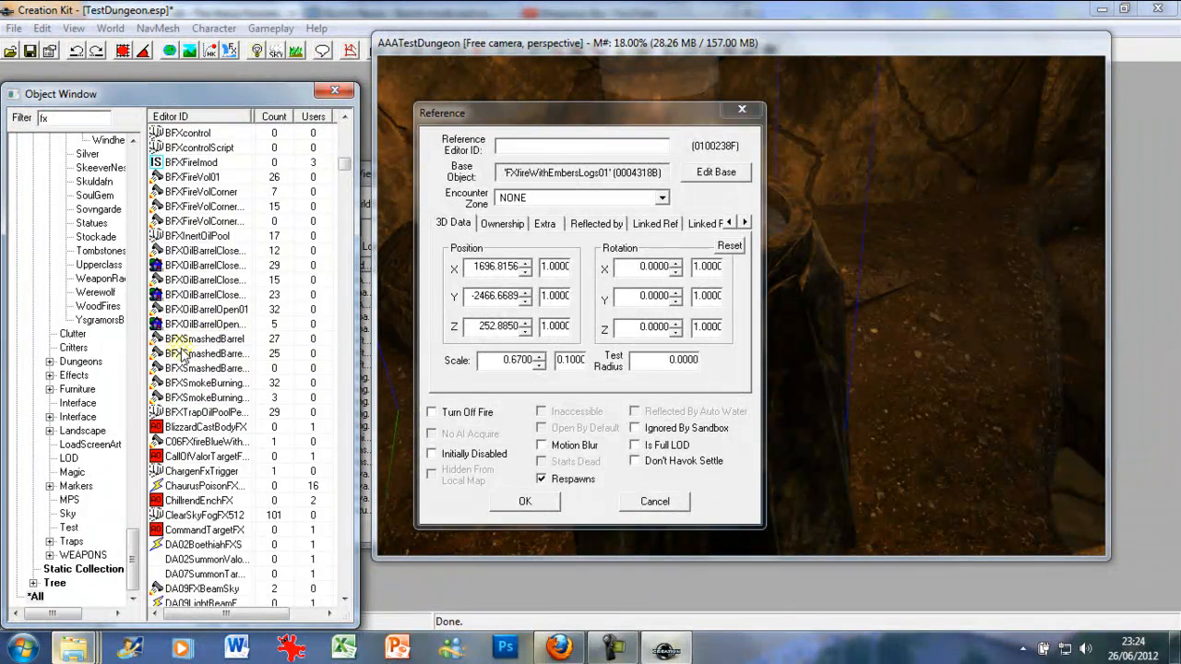
scroll(180, 351, down, 7)
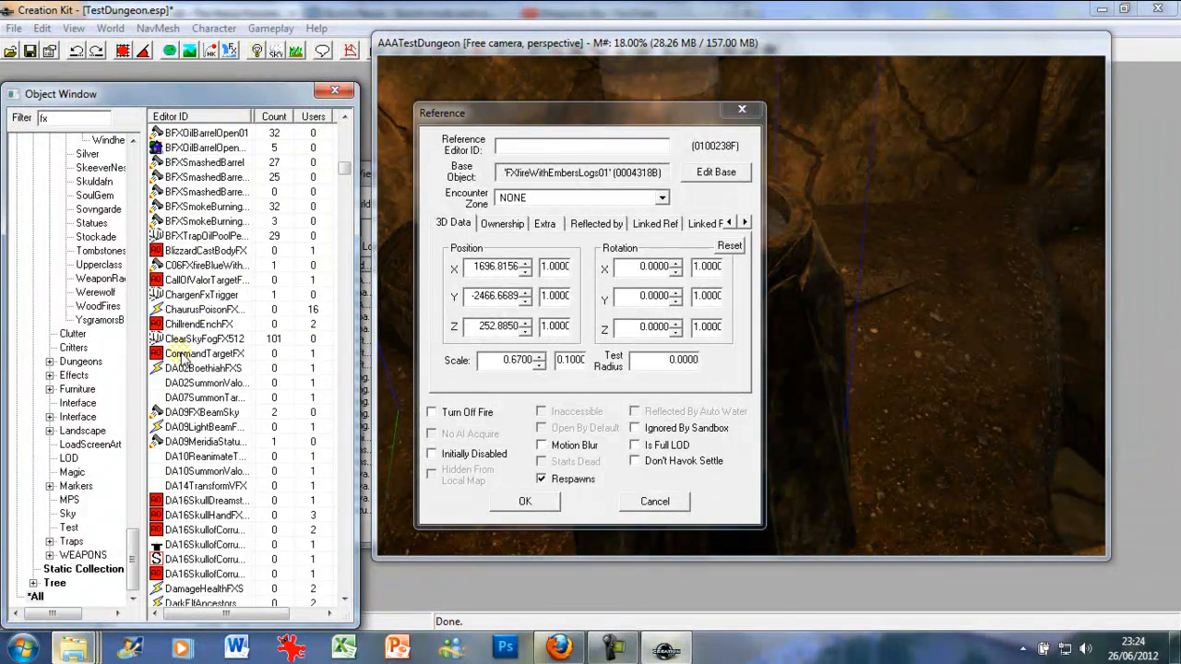
scroll(182, 355, down, 6)
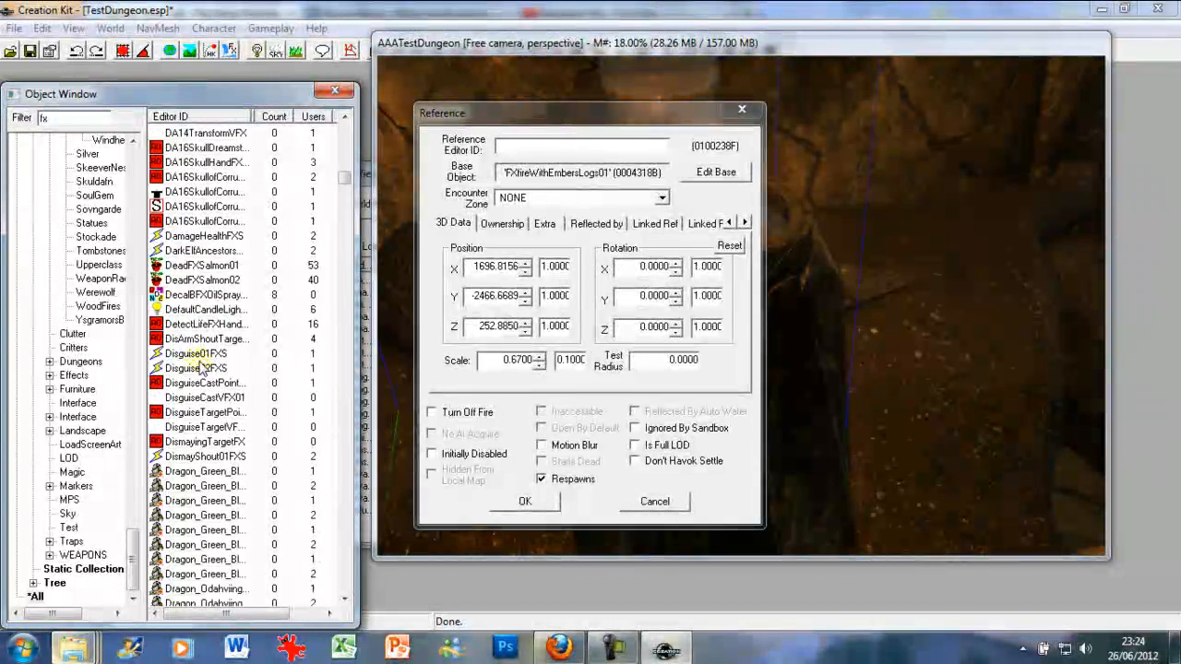
scroll(201, 366, down, 12)
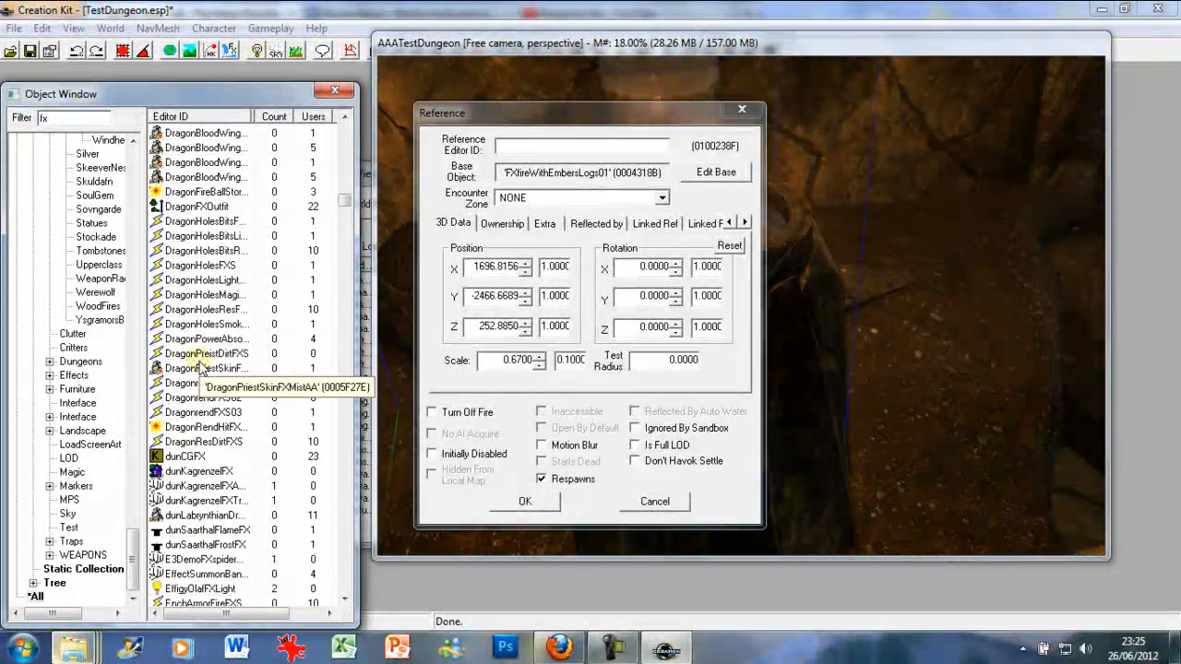
Step: Narrow the object filter to "fxfire", examine the FXfireWithEmbers entries, and close the sconce fire's reference data without changes
click(57, 115)
text(fire)
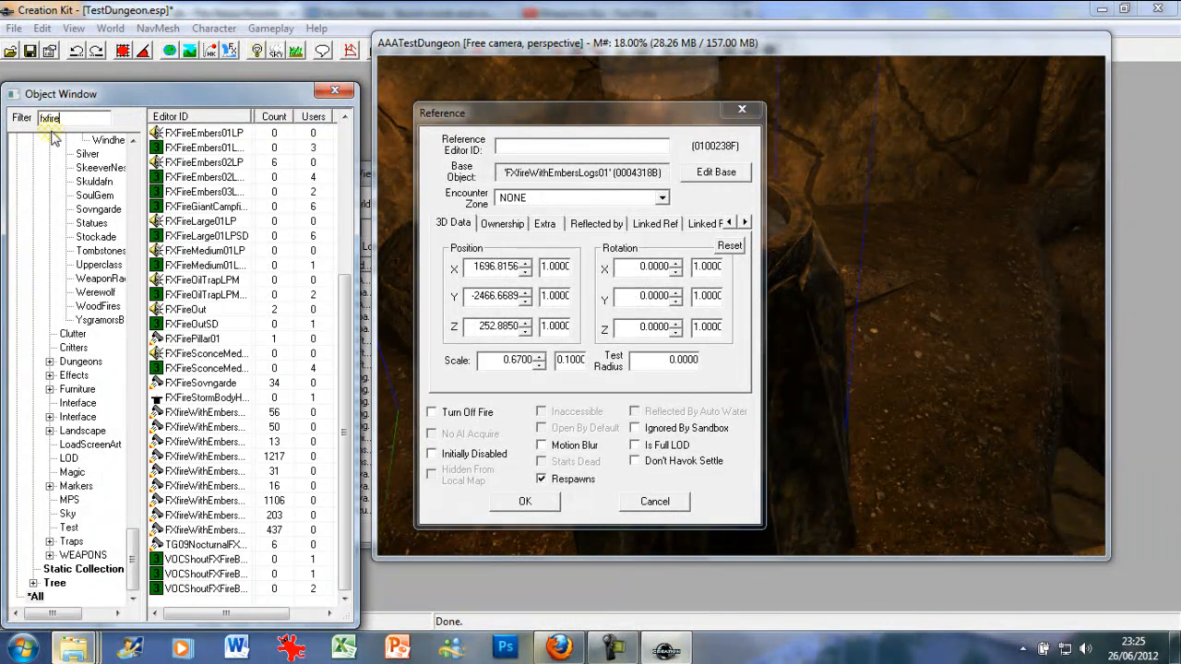
click(185, 414)
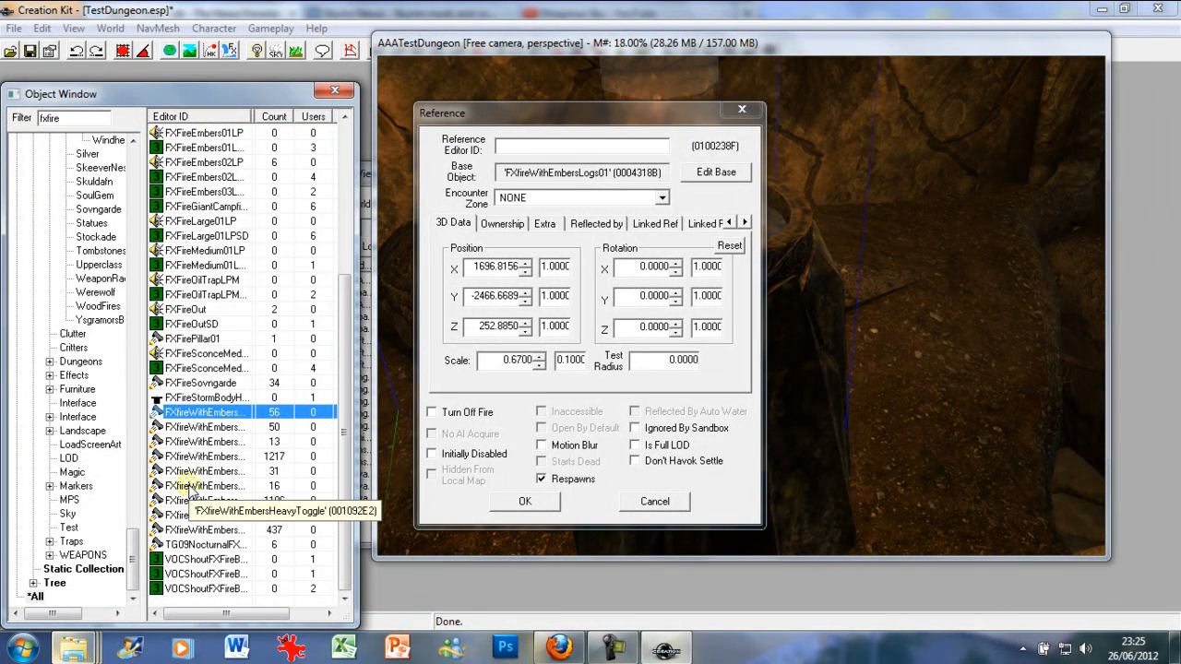
click(656, 501)
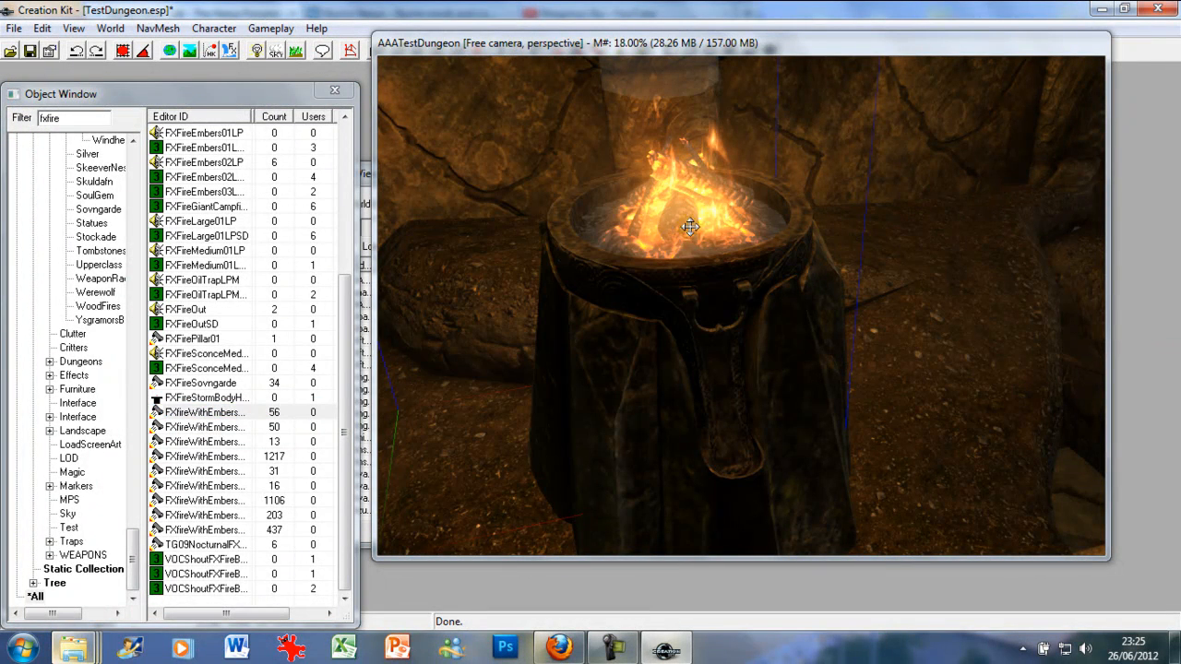
Step: Place an additional FXfireWithEmbers fire from the filtered list beside the draped sconce and fit it into the sconce's bowl
mouse_move(195, 499)
mouse_down()
mouse_move(304, 507)
mouse_move(975, 442)
mouse_up()
key(ctrl+z)
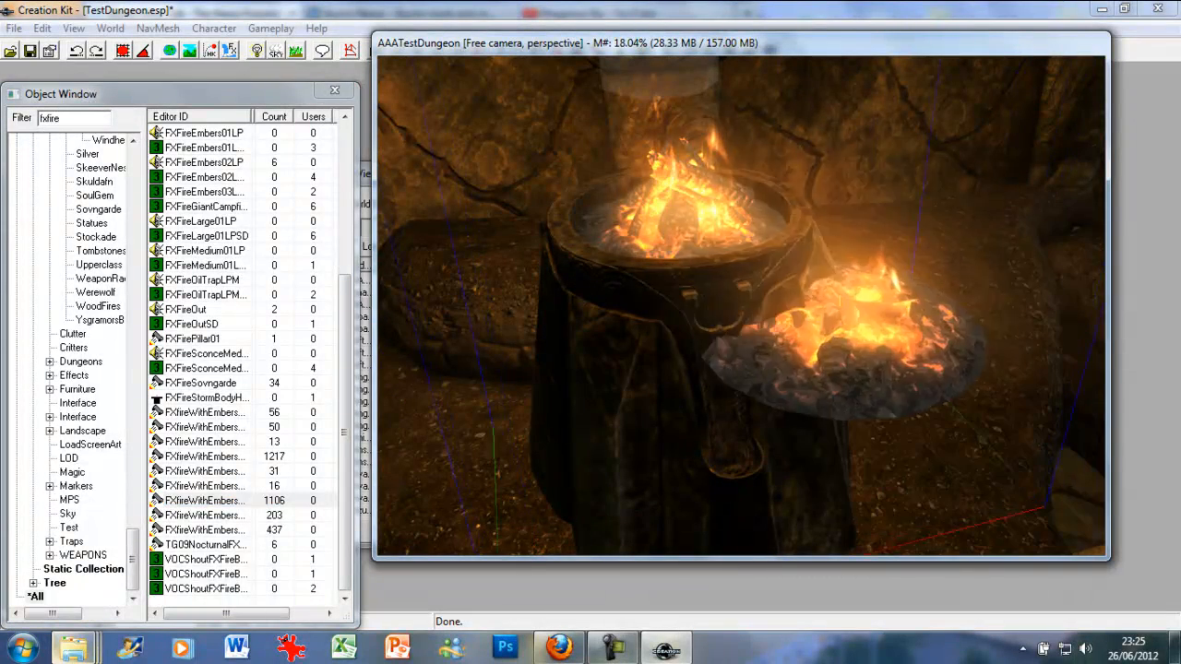
drag(702, 275, 729, 249)
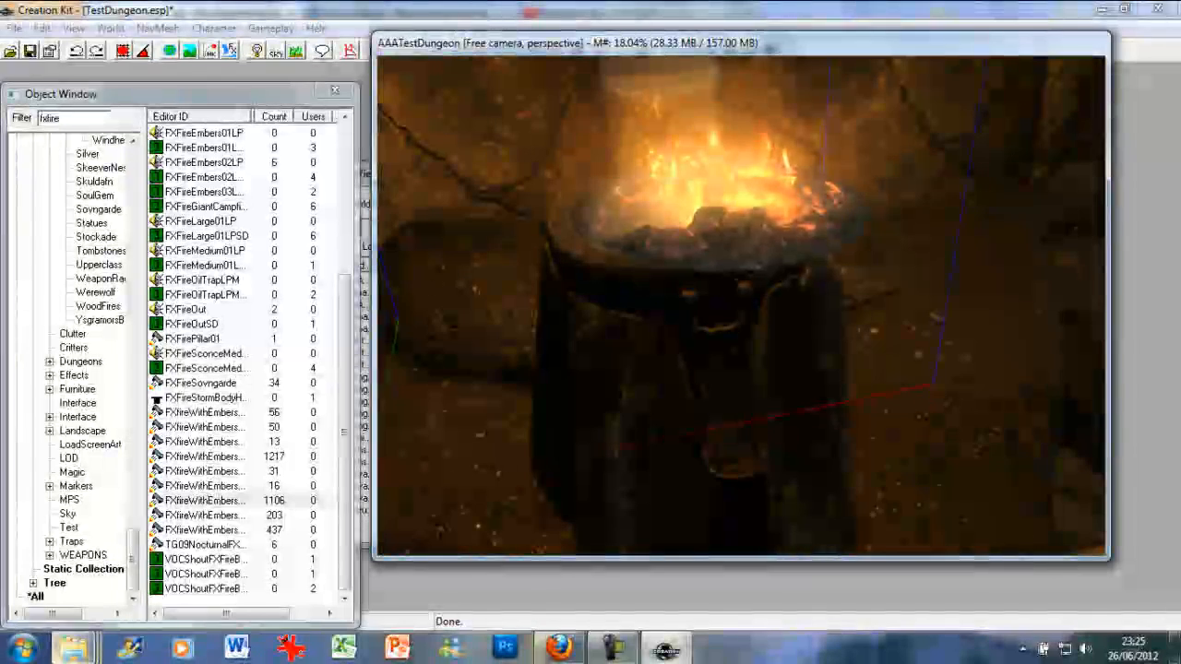
key(f)
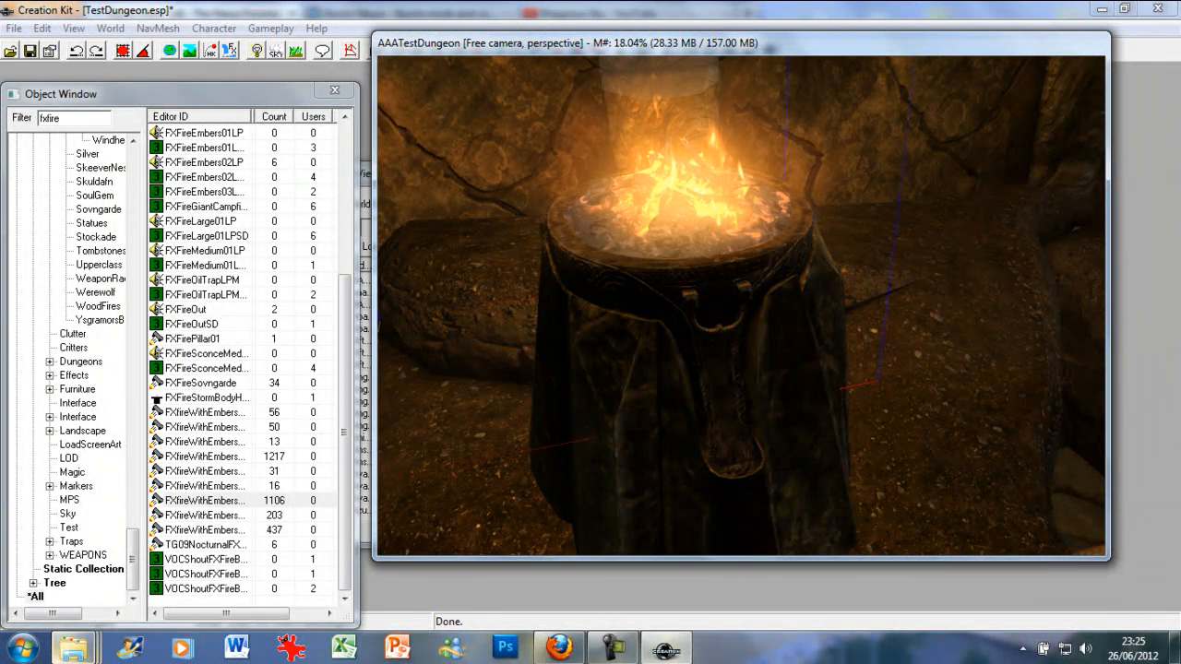
Step: Move the added fire off the sconce and delete it, keeping the original fire
drag(681, 217, 475, 261)
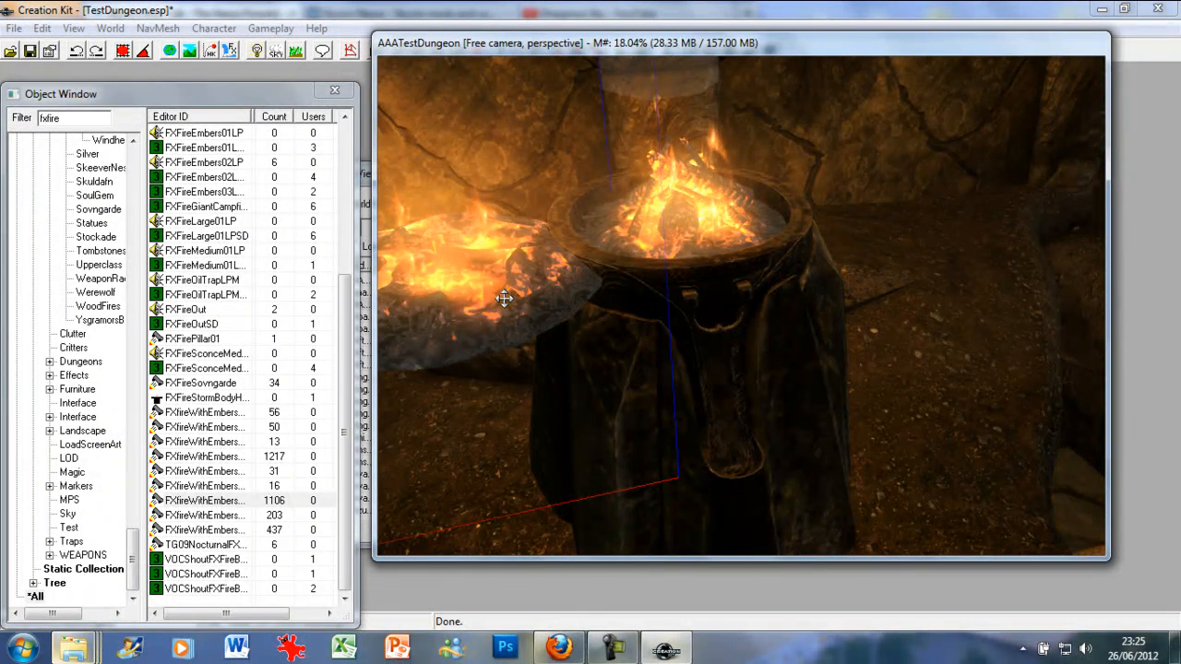
drag(480, 263, 427, 218)
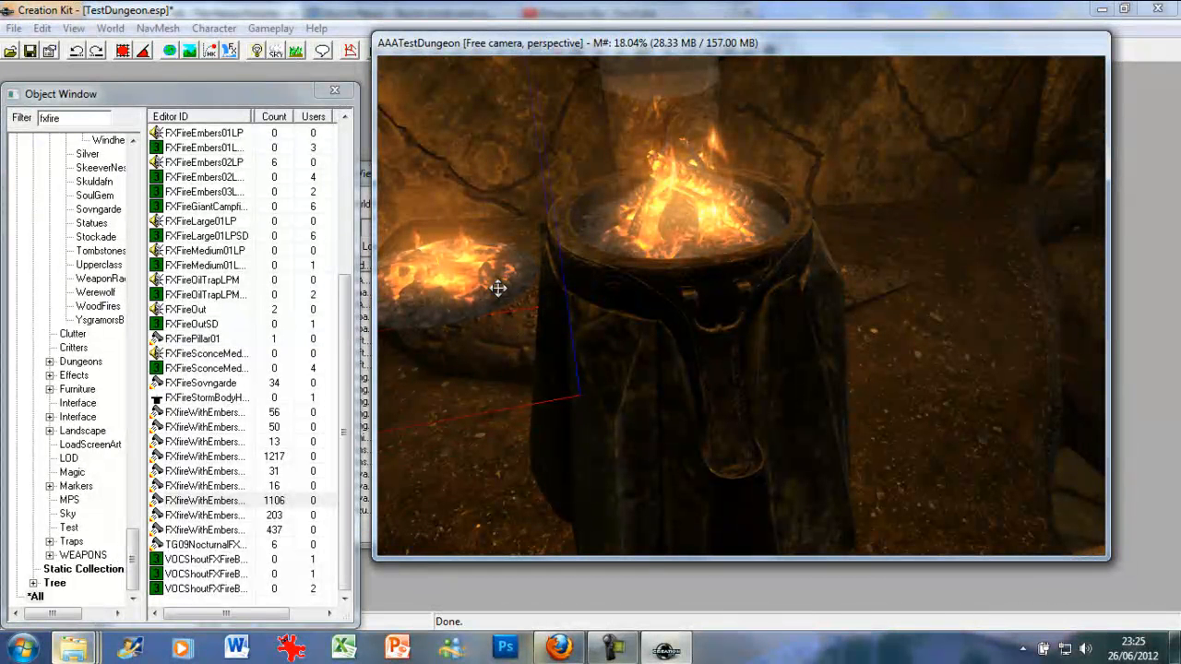
key(Delete)
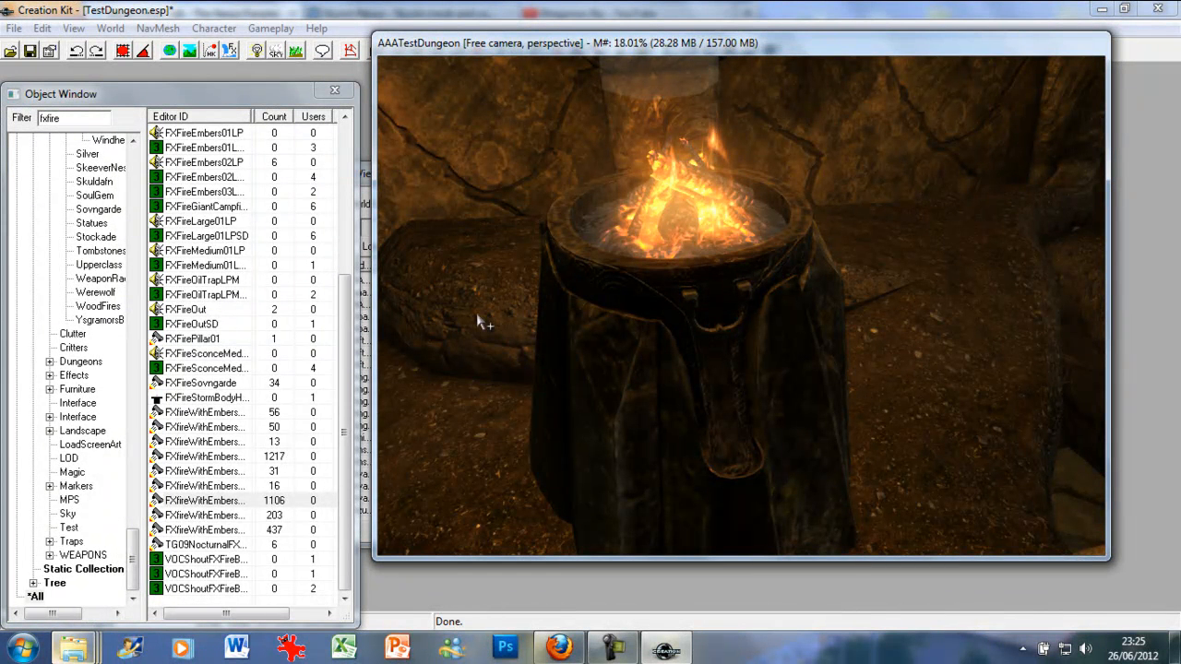
Step: Check the reference data of the light above the burning sconce and close it without changes
middle_drag(925, 276, 913, 297)
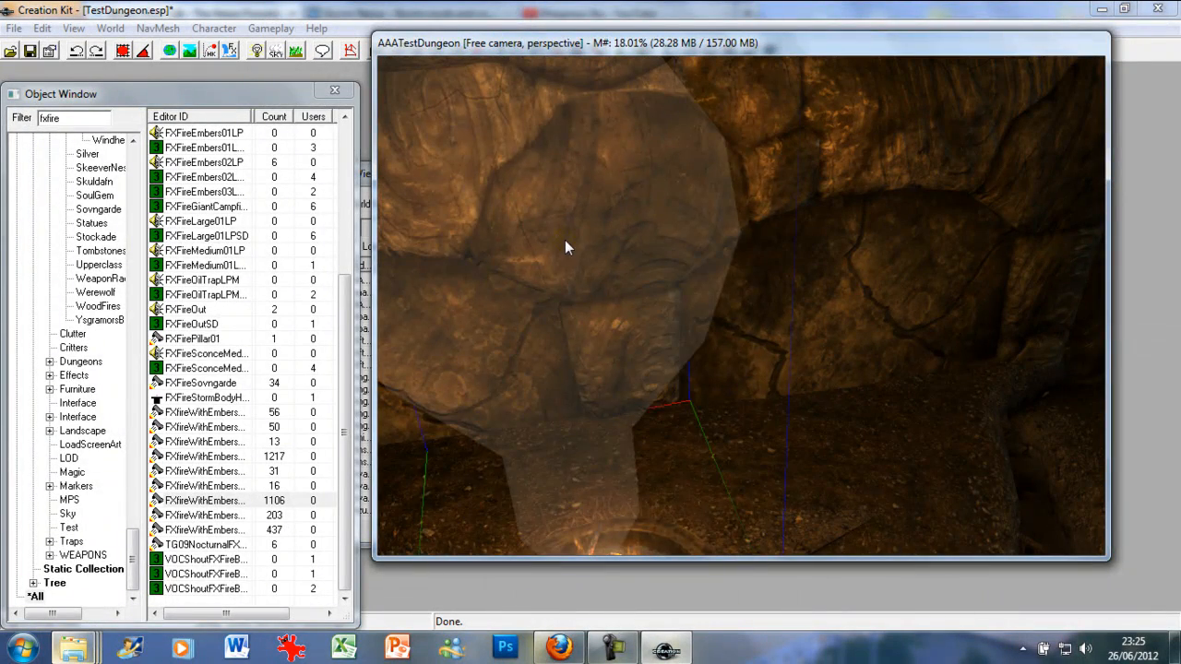
double_click(565, 247)
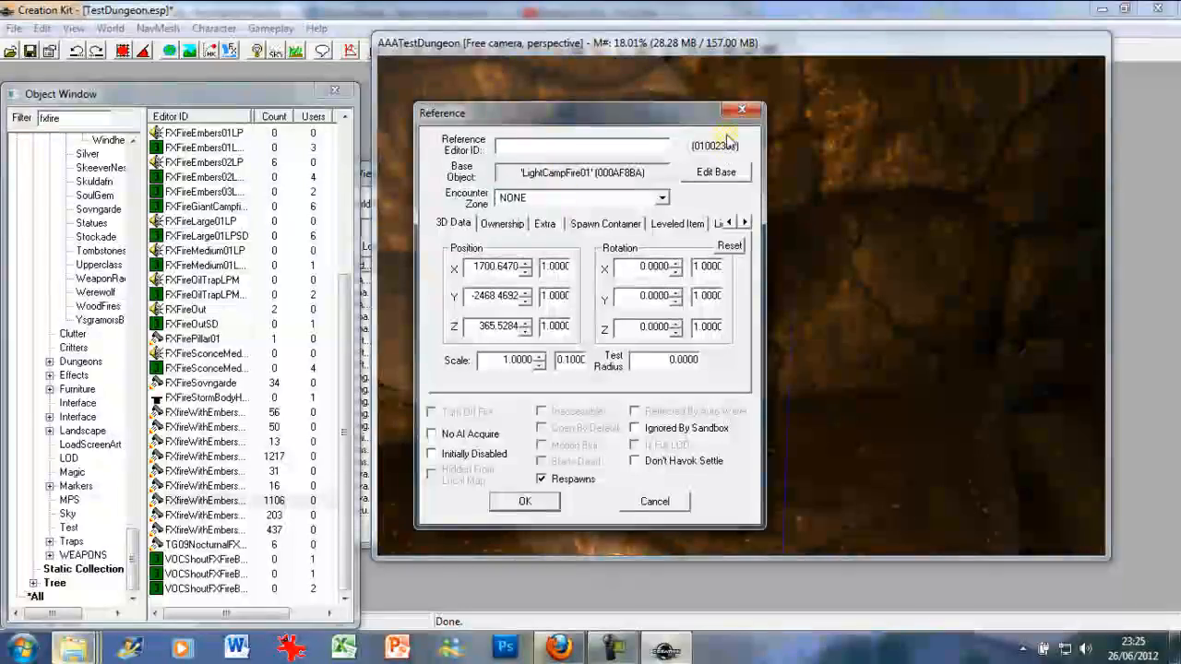
click(740, 110)
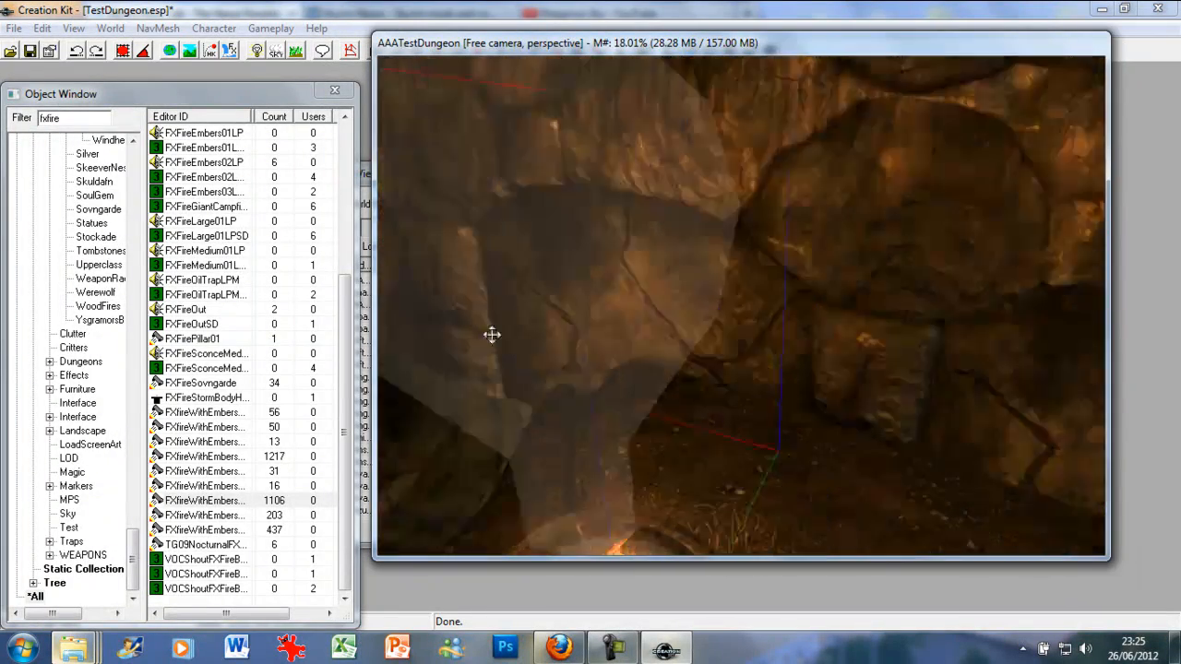